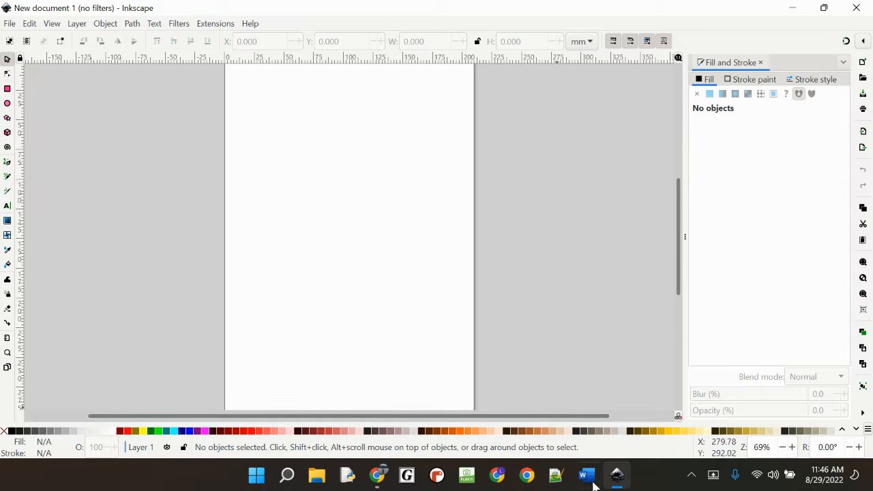
Step: Switch to Chrome and search Google Images for "ford logo"
mouse_move(380, 479)
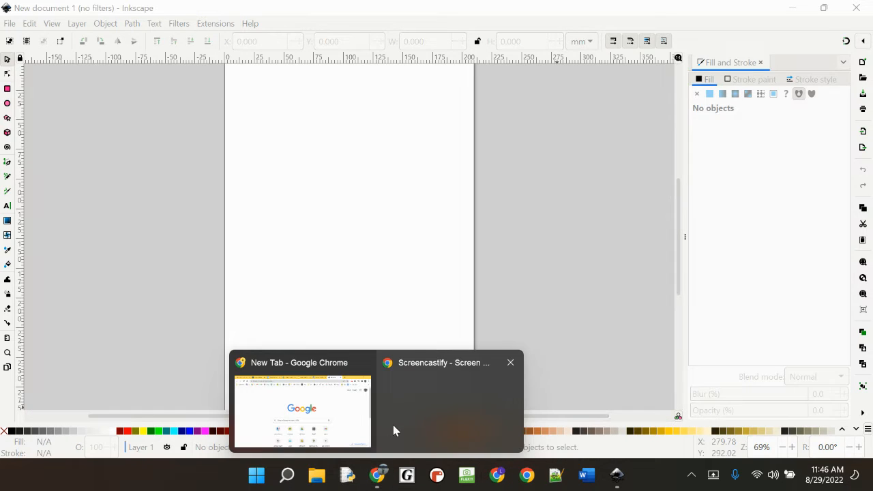
left_click(327, 420)
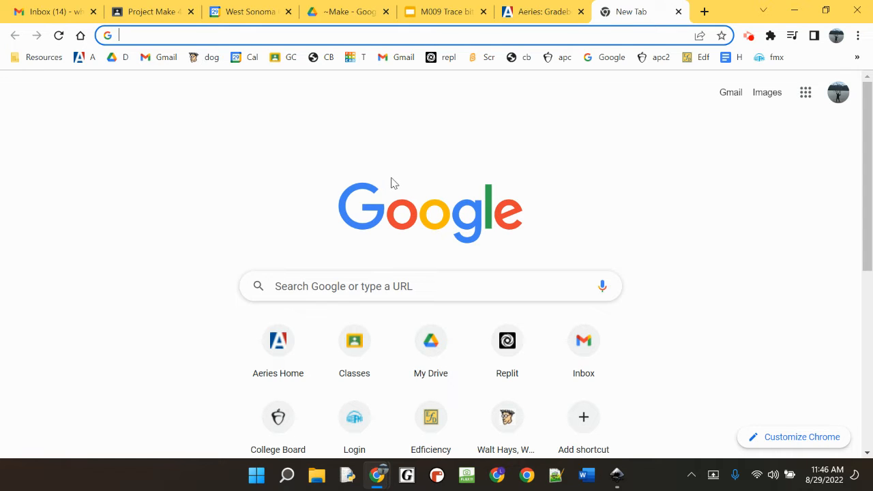
left_click(345, 294)
type("ford logo")
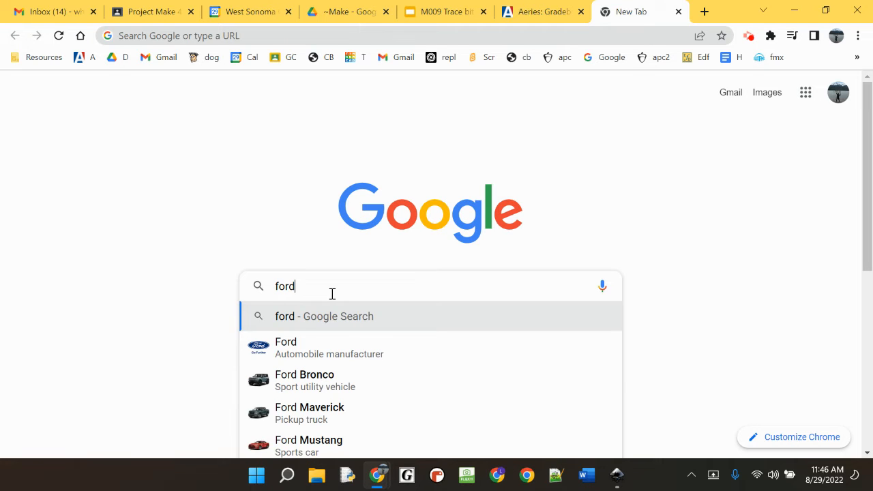
key("Return")
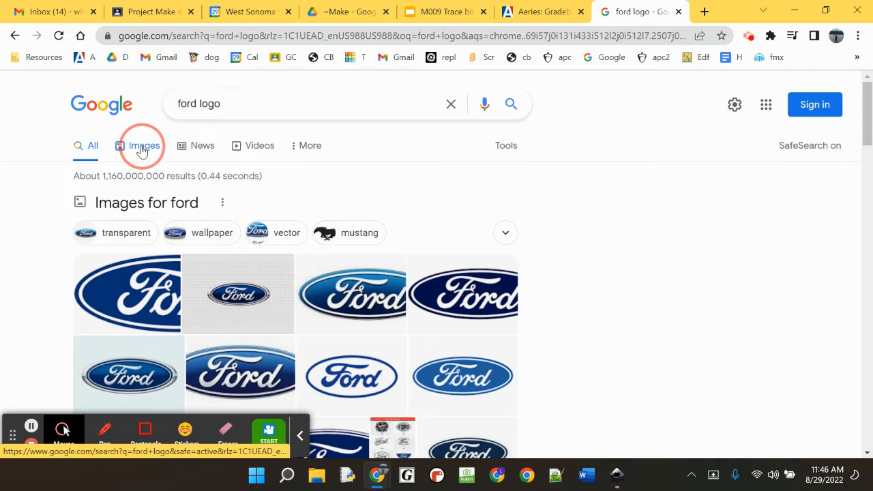
left_click(141, 149)
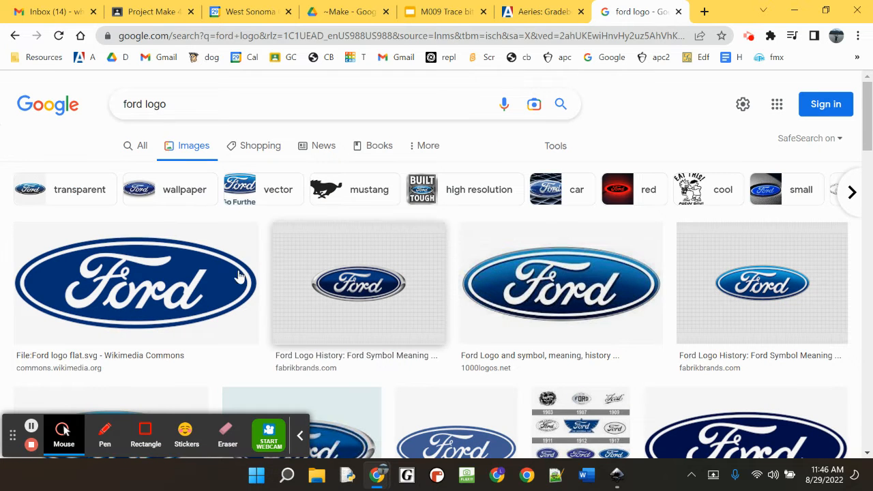
Step: Copy the first Ford logo image in the results and paste it into the blank Inkscape document
right_click(184, 275)
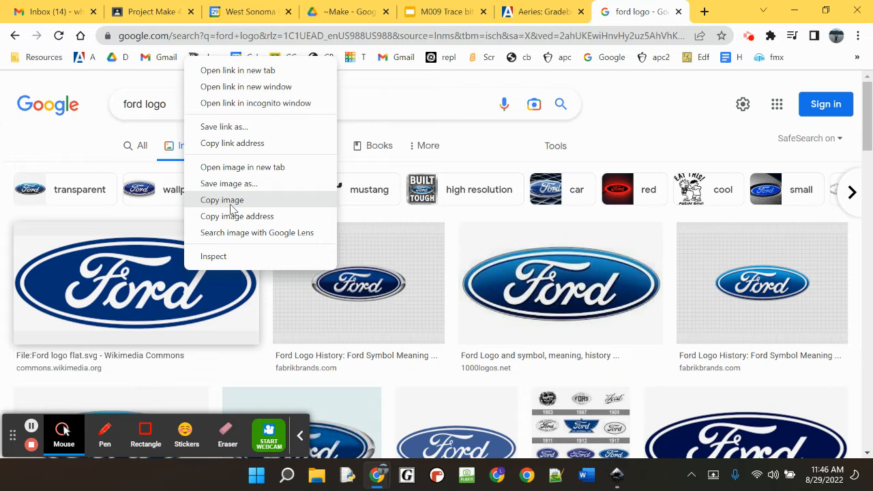
left_click(232, 208)
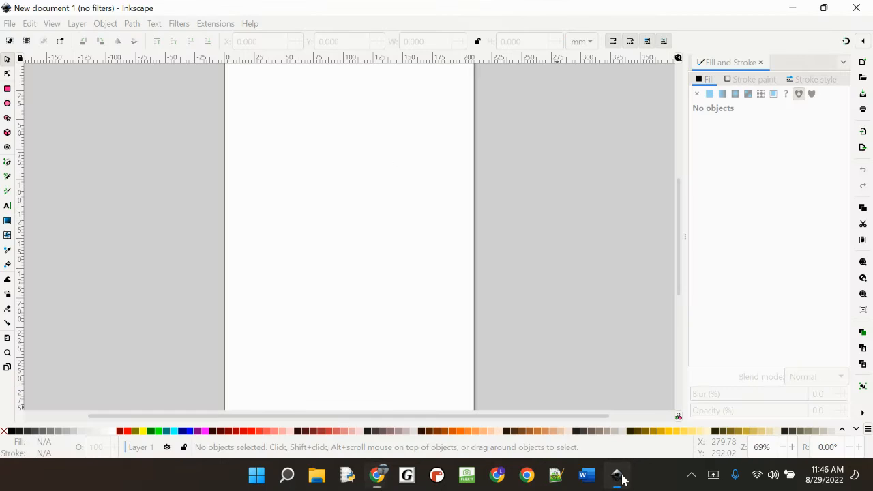
left_click(616, 475)
key("ctrl+v")
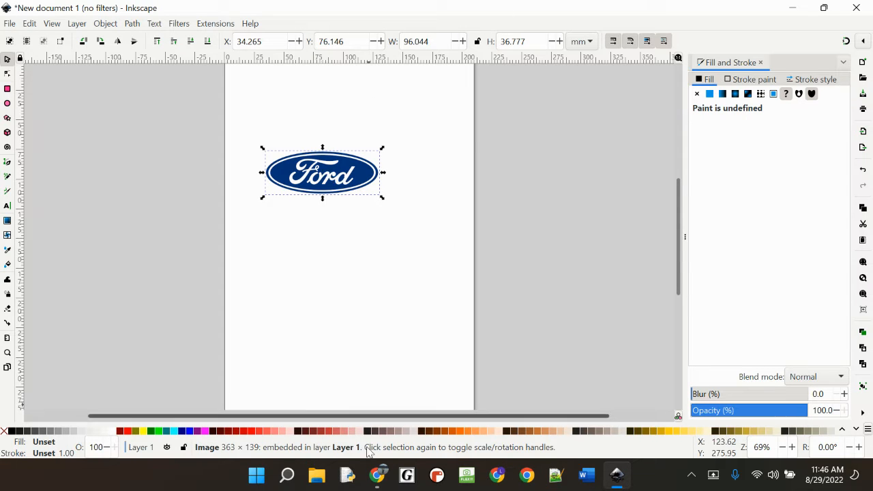
Step: Return to Chrome and capture a rectangular screen snip of the first Ford logo result
mouse_move(373, 478)
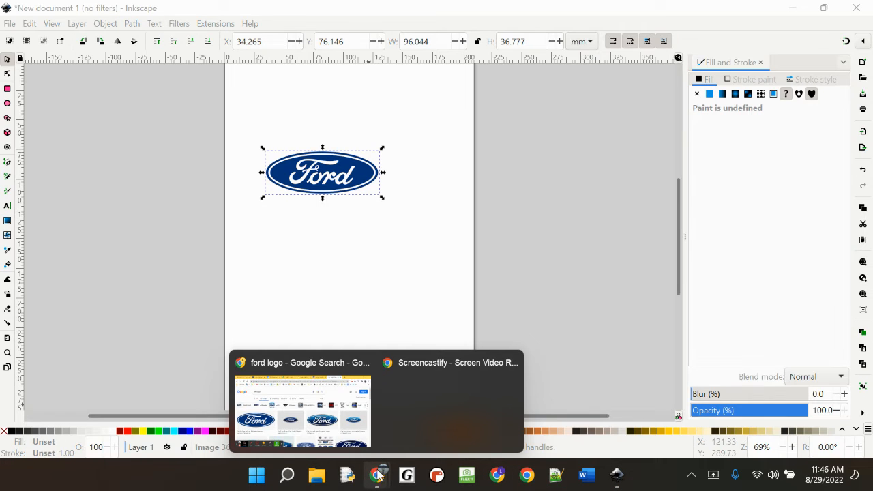
left_click(312, 394)
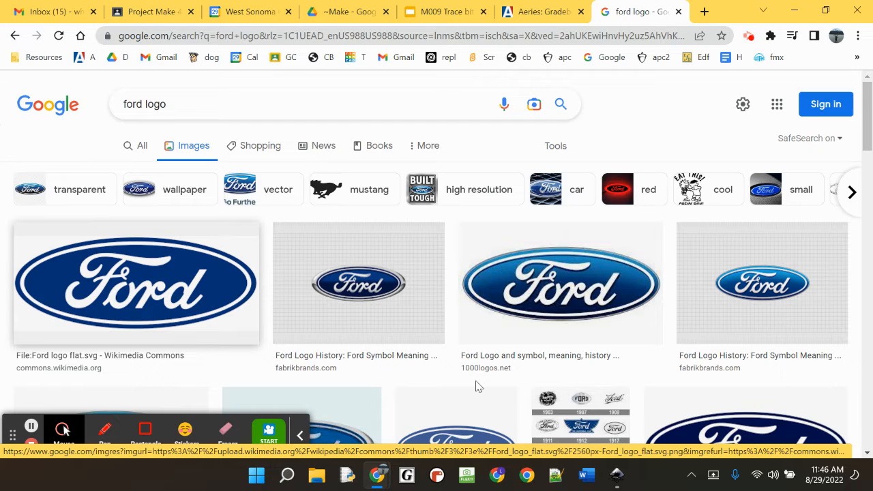
key("super+shift+s")
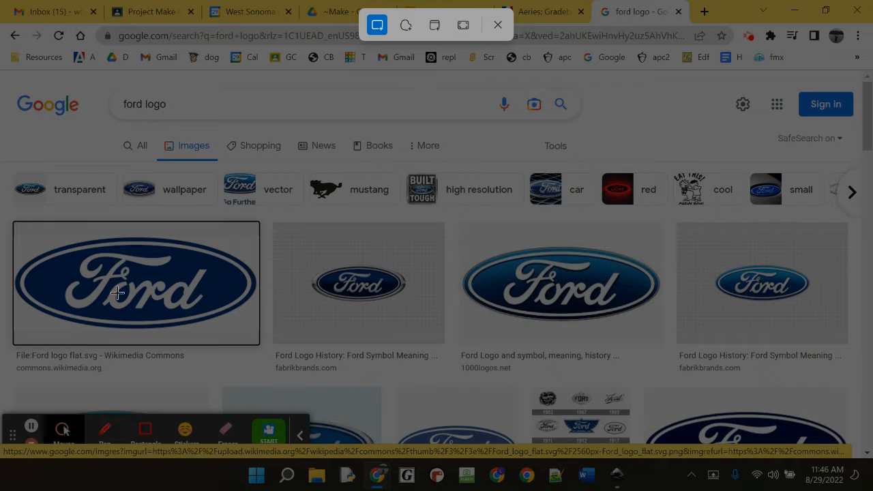
left_click_drag(18, 227, 259, 335)
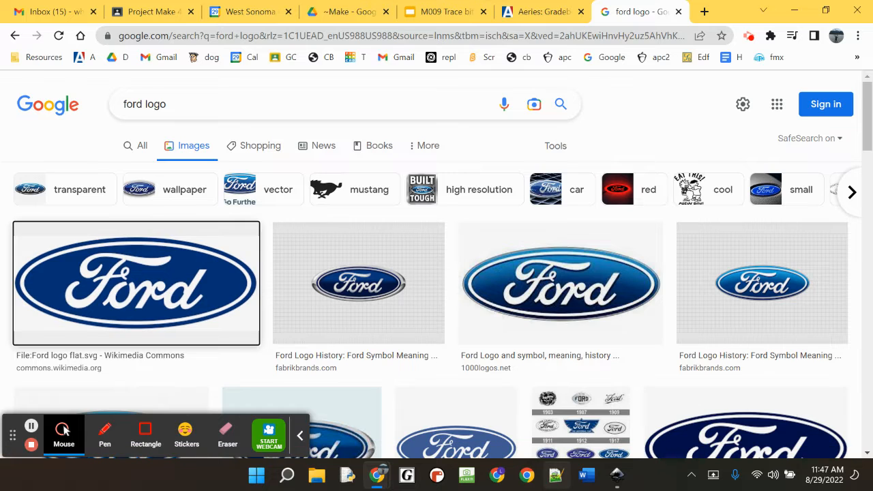
Step: Paste the snipped Ford logo into the Inkscape document as a second image and delete it again
left_click(617, 474)
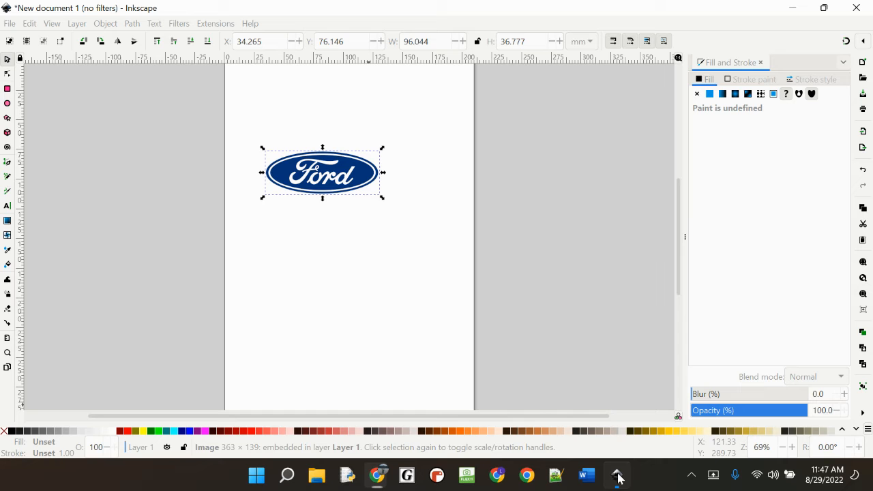
key("ctrl+v")
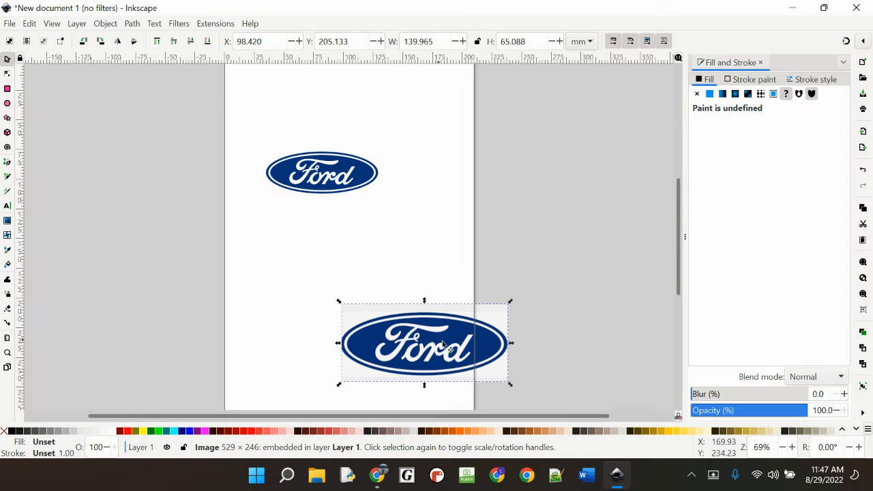
key("Delete")
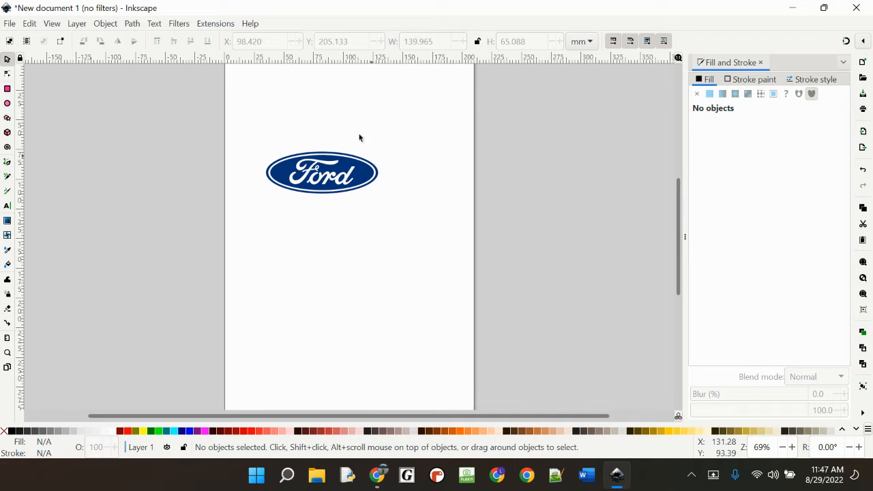
Step: Move the pasted Ford logo up the page to about X 40 mm, Y 42.5 mm and inspect its edges up close
left_click_drag(332, 180, 336, 134)
key("3")
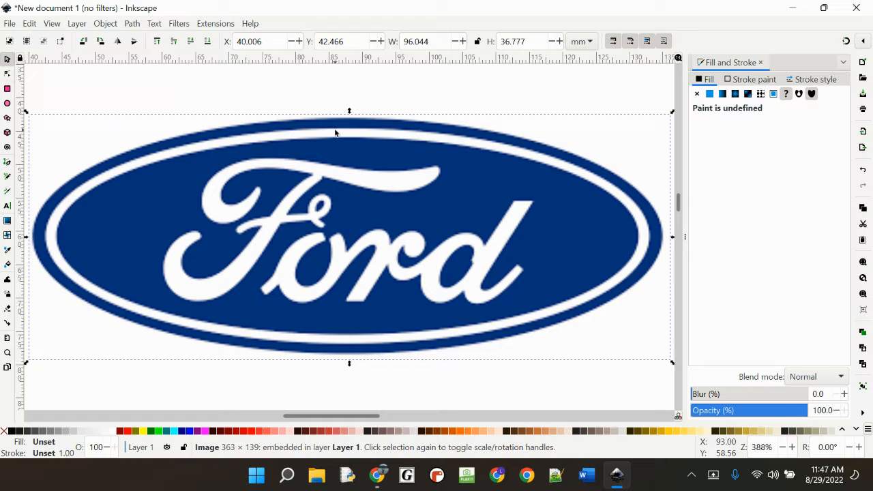
scroll(457, 225, "down", 1)
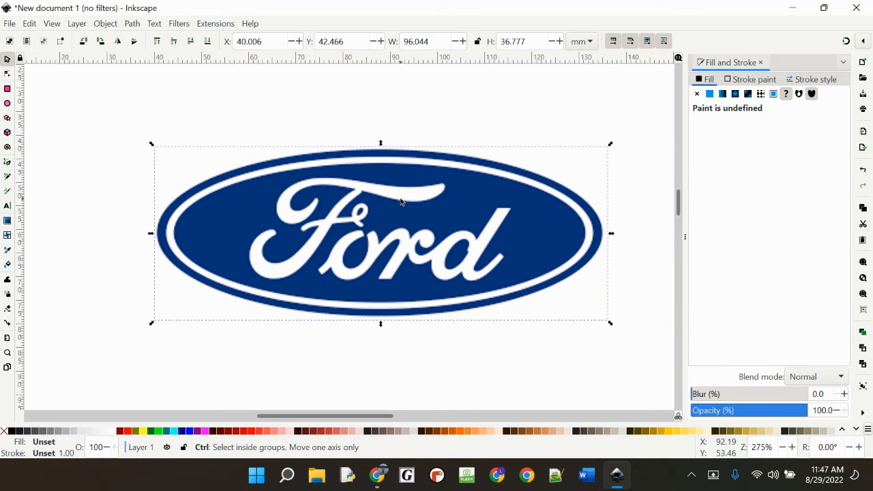
scroll(401, 204, "up", 6)
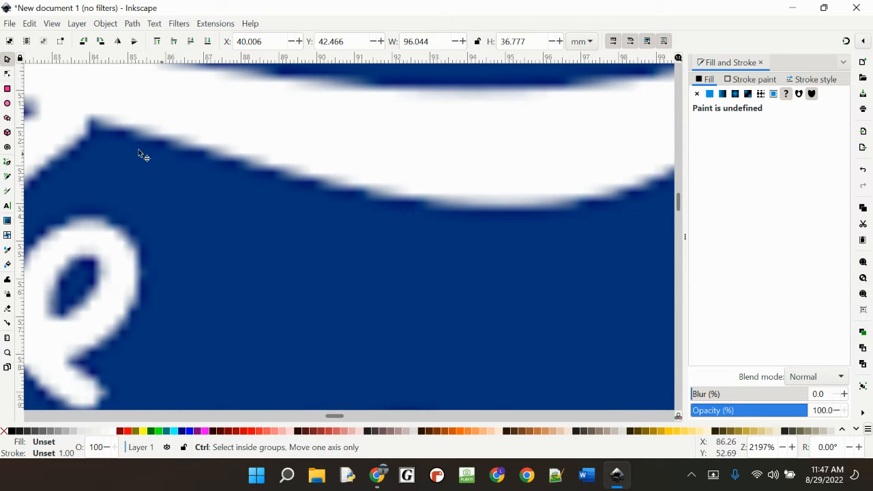
scroll(368, 184, "down", 1)
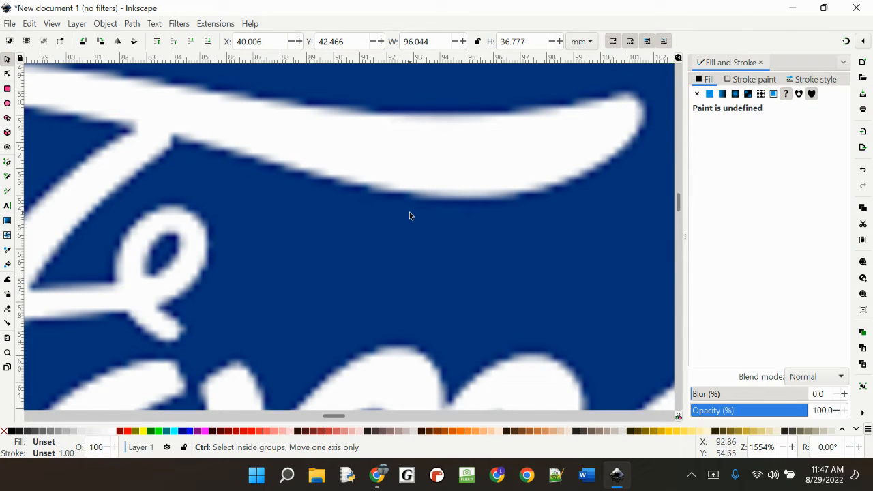
scroll(409, 213, "down", 4)
Step: Trace the Ford logo bitmap into a path with a single brightness-cutoff scan at threshold 0.450
left_click(448, 232)
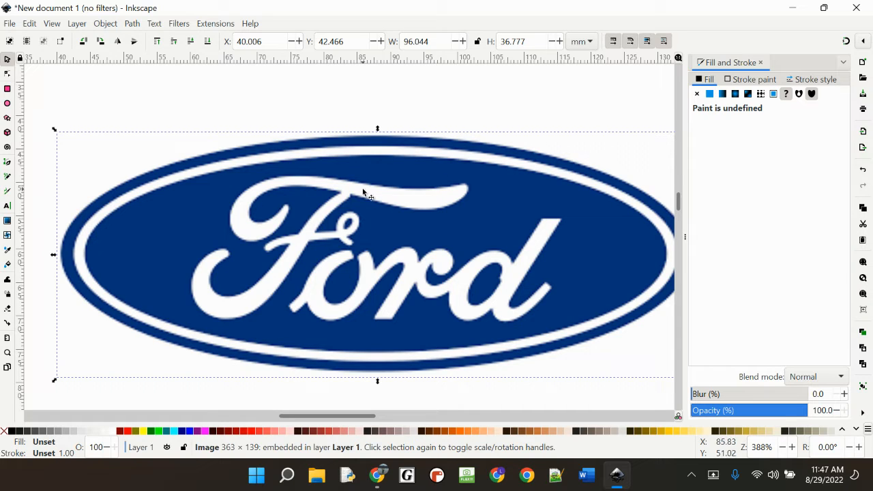
left_click(133, 24)
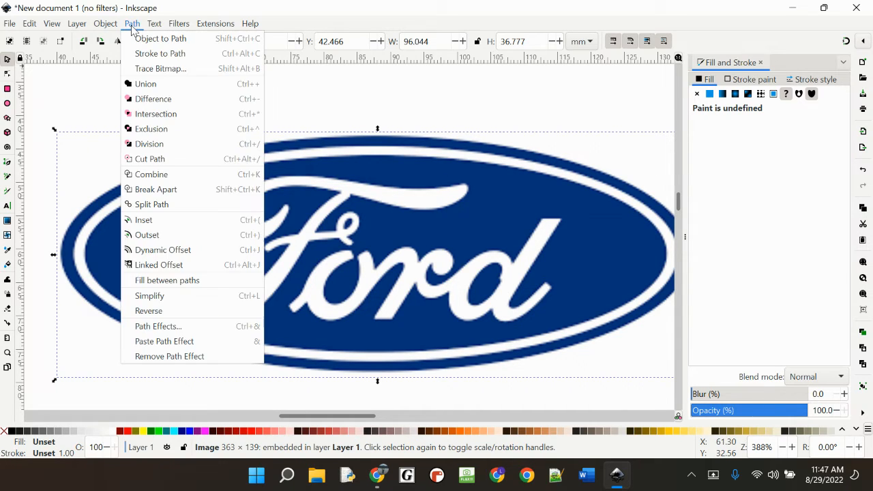
left_click(172, 75)
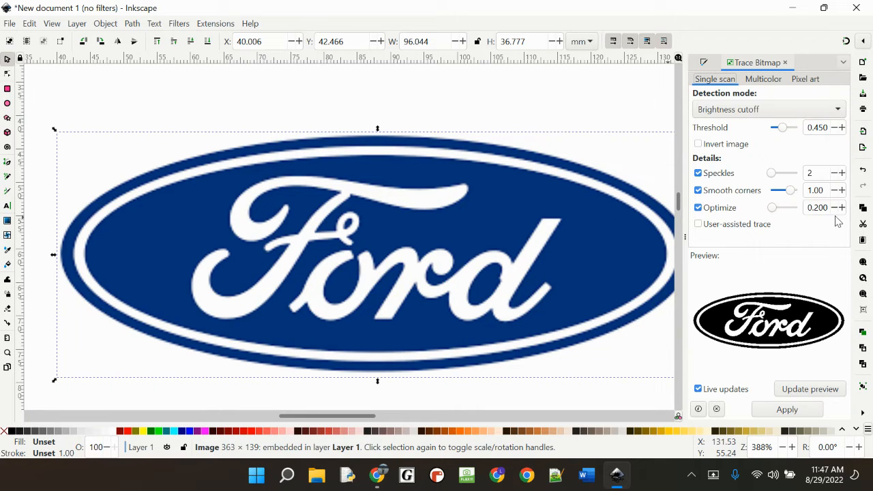
left_click(788, 409)
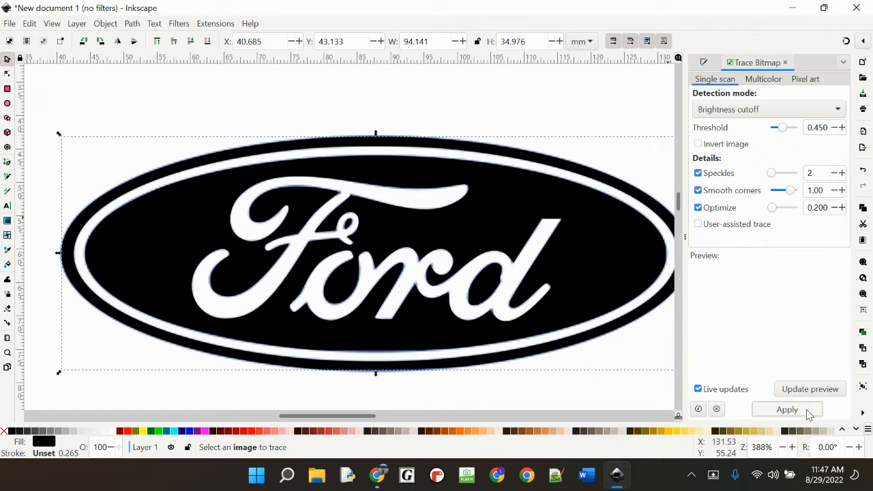
Step: Move the traced path off the original to about X 36.2 mm, Y 53.6 mm and delete the blue bitmap
mouse_move(502, 217)
left_mouse_down()
mouse_move(473, 243)
mouse_move(460, 236)
mouse_move(458, 266)
mouse_move(473, 289)
mouse_move(493, 206)
left_mouse_up()
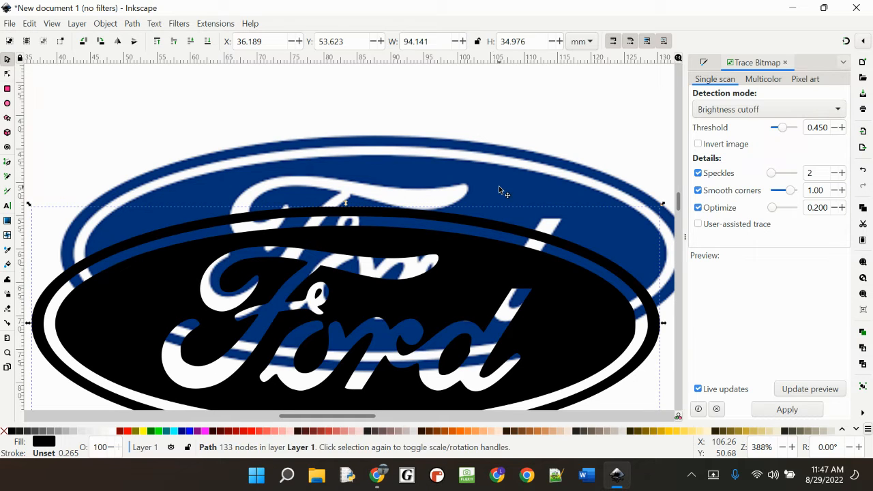
left_click(499, 187)
key("Delete")
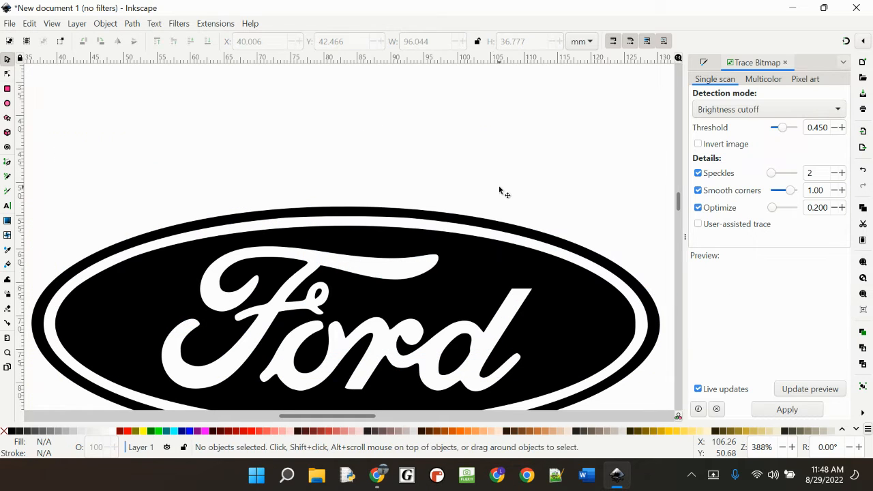
Step: Inspect the traced edges up close and shift the traced logo to about X 31.7 mm, Y 53.6 mm
scroll(327, 303, "up", 6, "ctrl")
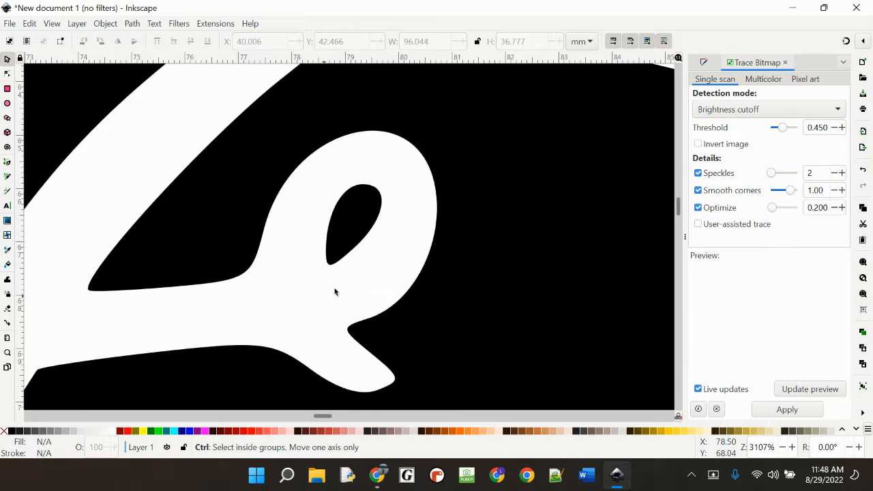
scroll(323, 299, "up", 6, "ctrl")
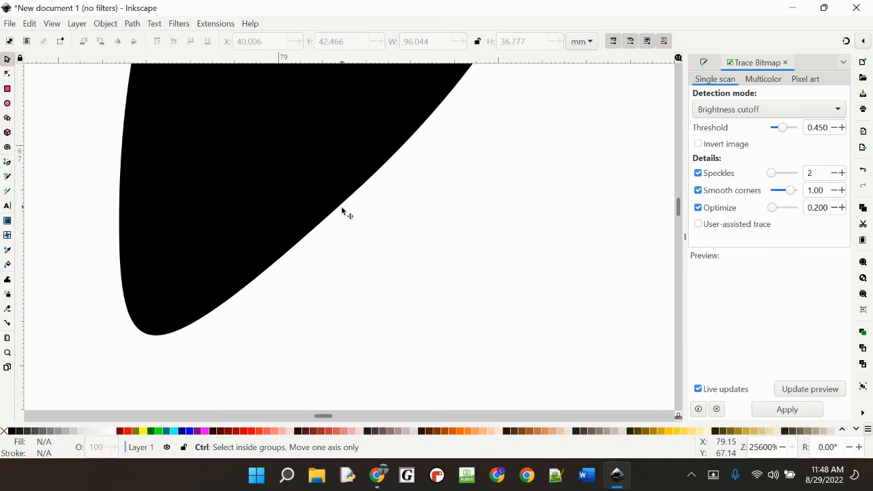
scroll(342, 209, "down", 4, "ctrl")
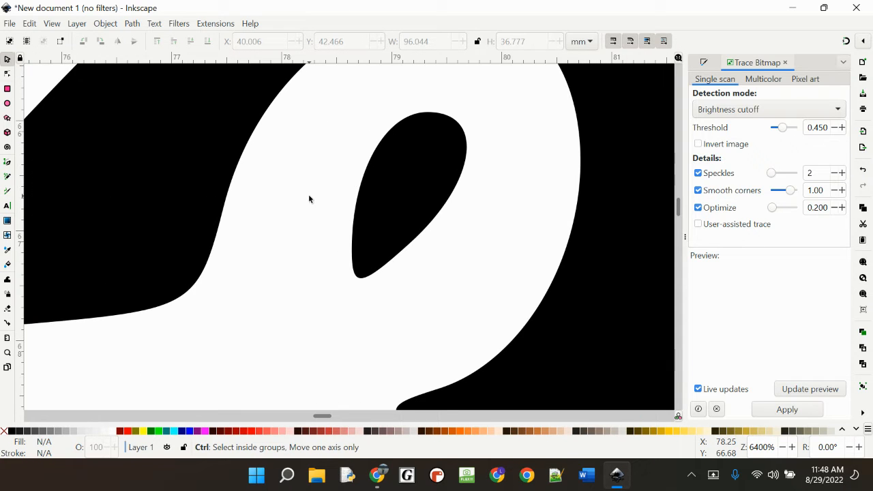
scroll(308, 194, "down", 7, "ctrl")
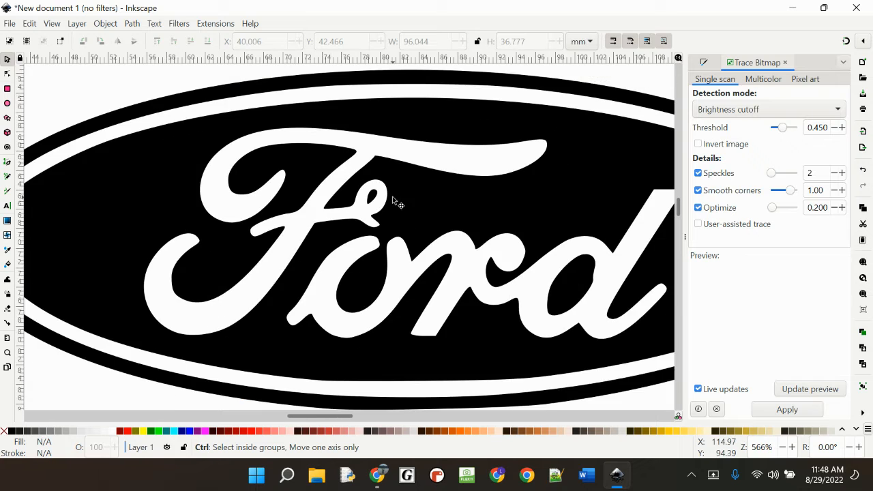
scroll(392, 198, "down", 2, "ctrl")
scroll(400, 201, "up", 1, "ctrl")
left_click_drag(457, 204, 423, 202)
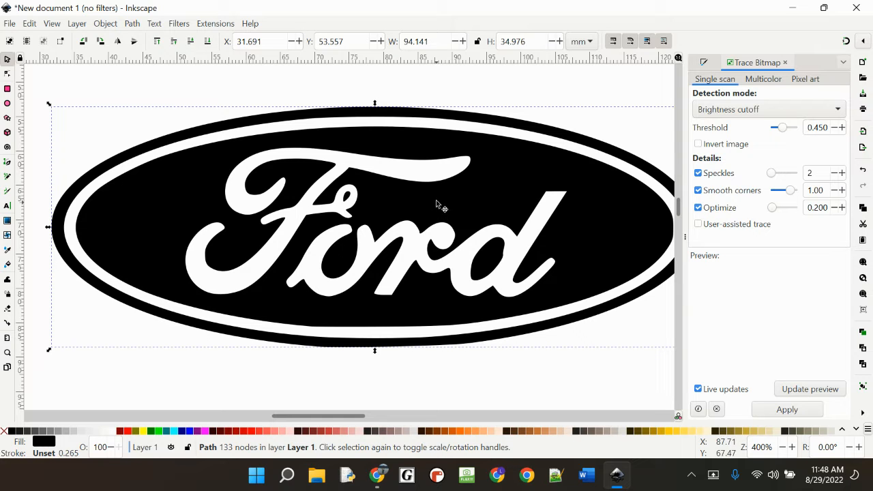
Step: Show the traced logo's nodes and examine those around the loop of the letter F
key("n")
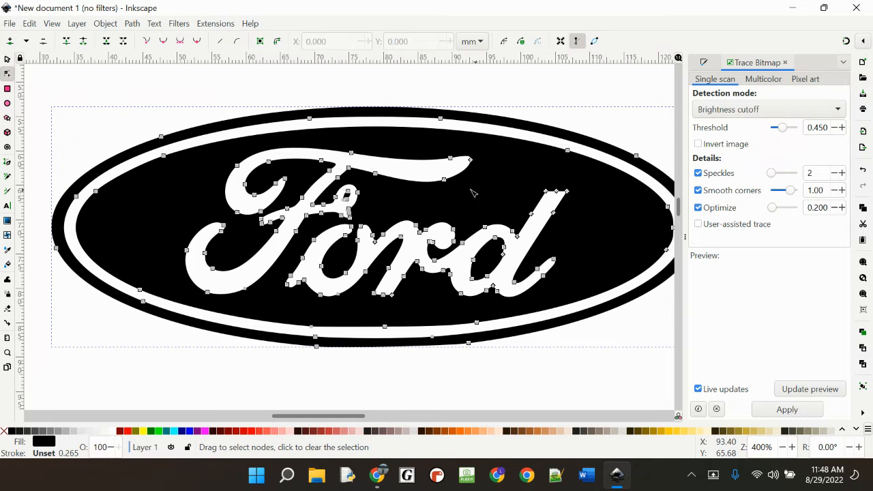
scroll(348, 184, "up", 5)
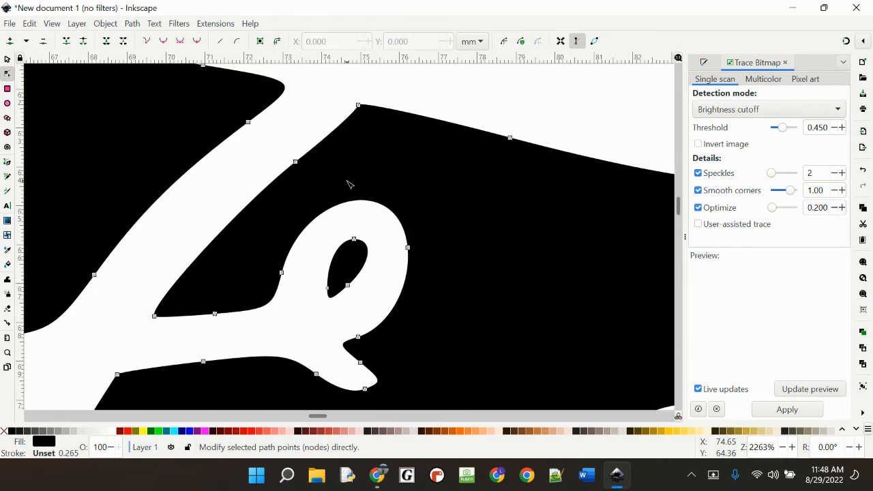
scroll(349, 185, "down", 3)
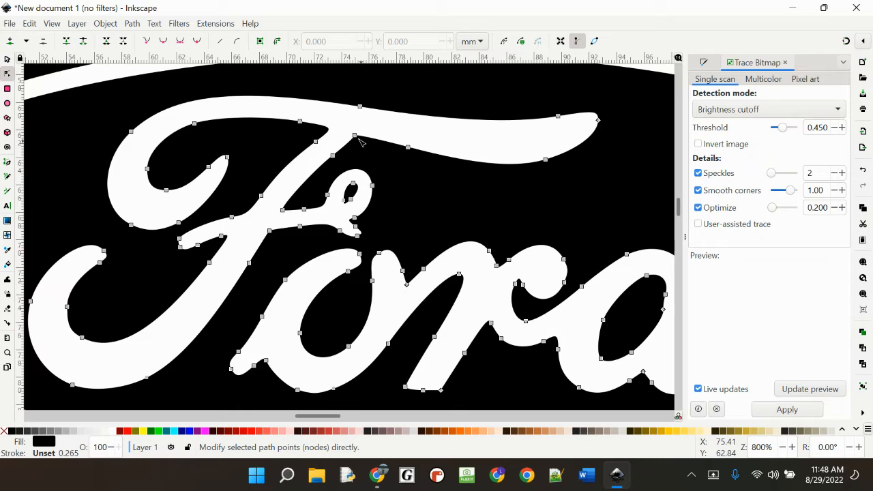
Step: Try moving the node where the F's stem meets its crossbar, and undo the move
left_click_drag(354, 137, 435, 99)
key("ctrl+z")
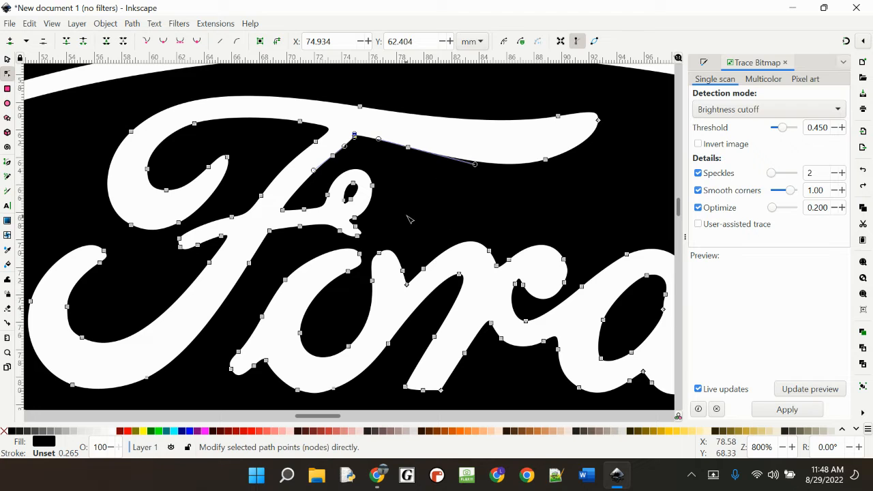
scroll(419, 216, "down", 3, "ctrl")
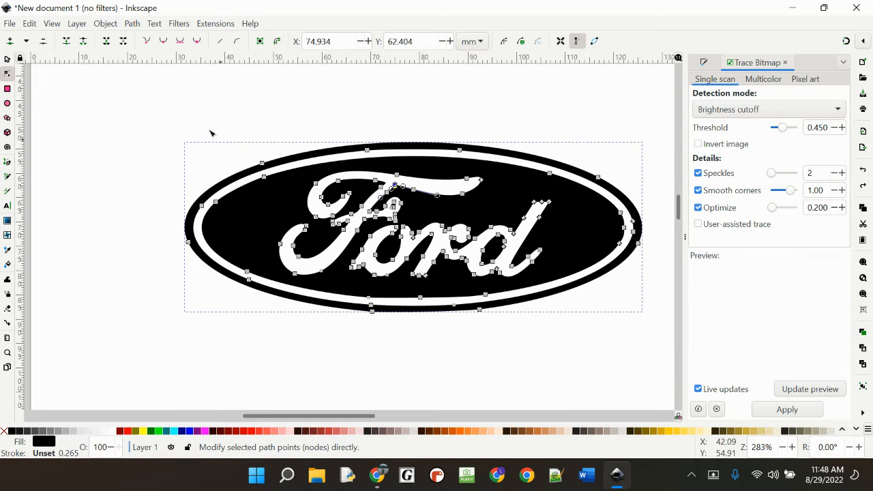
Step: Remove the traced Ford logo's fill and give its outline a flat black stroke paint
left_click(7, 59)
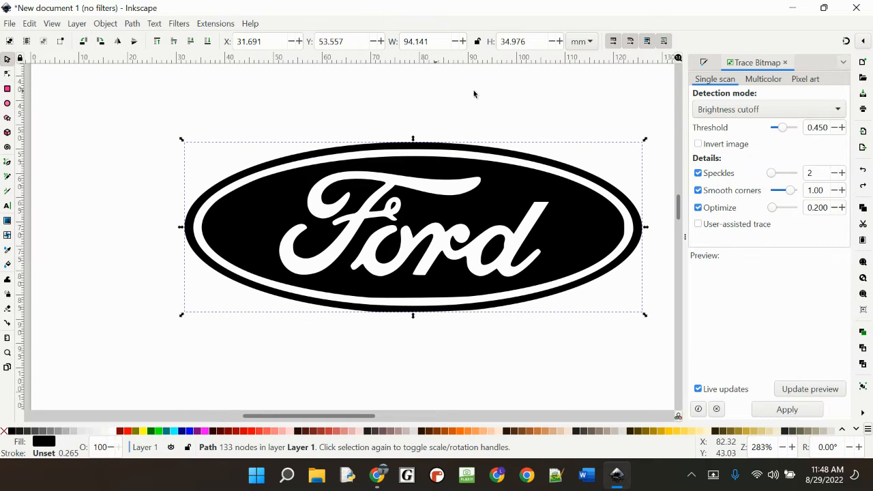
left_click(105, 23)
left_click(116, 51)
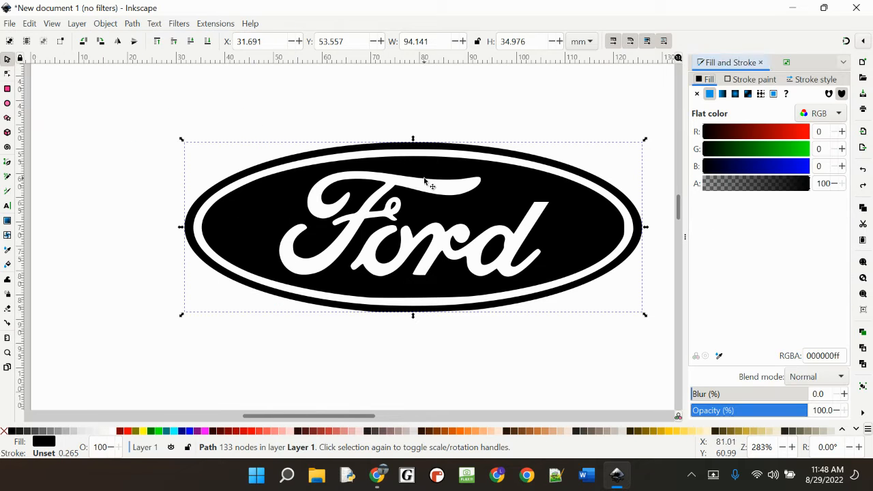
left_click(697, 94)
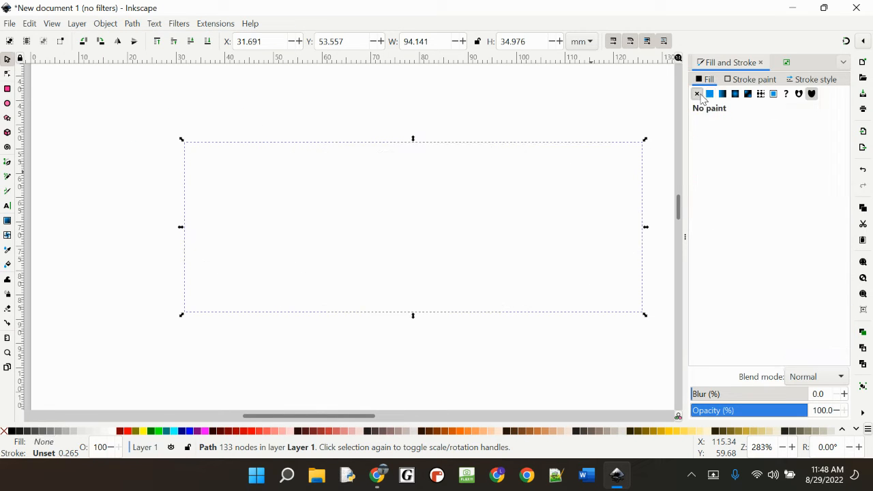
left_click(746, 80)
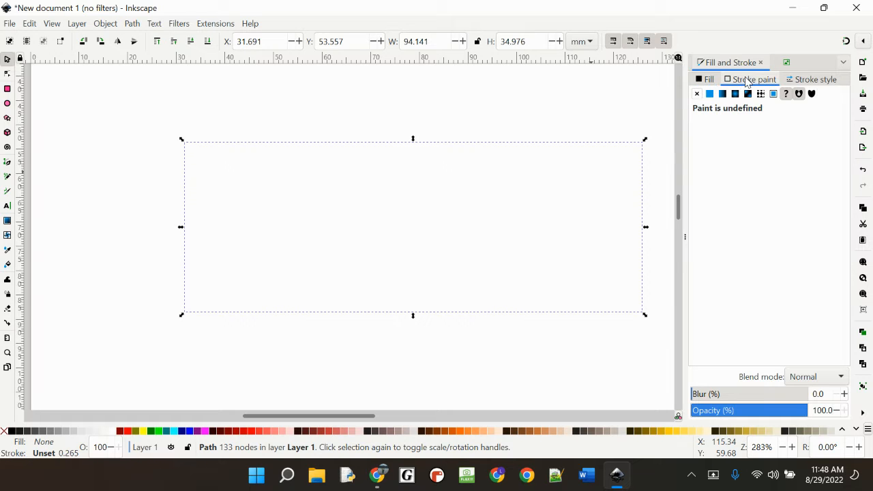
left_click(709, 94)
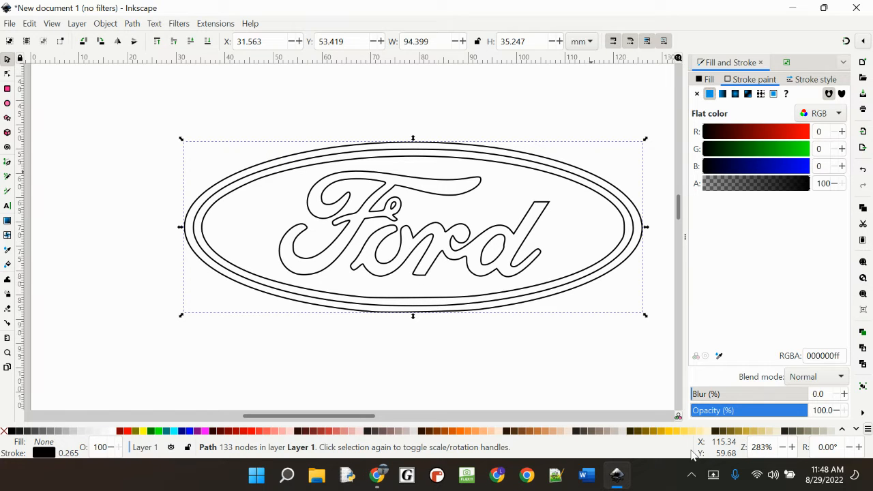
Step: Switch to Chrome and search Google Images for "t-rex"
left_click(617, 475)
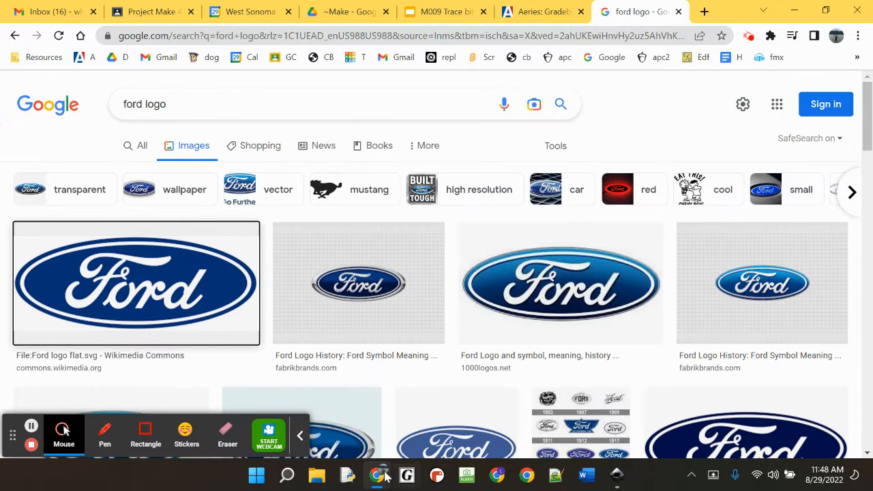
mouse_move(383, 477)
left_click(310, 409)
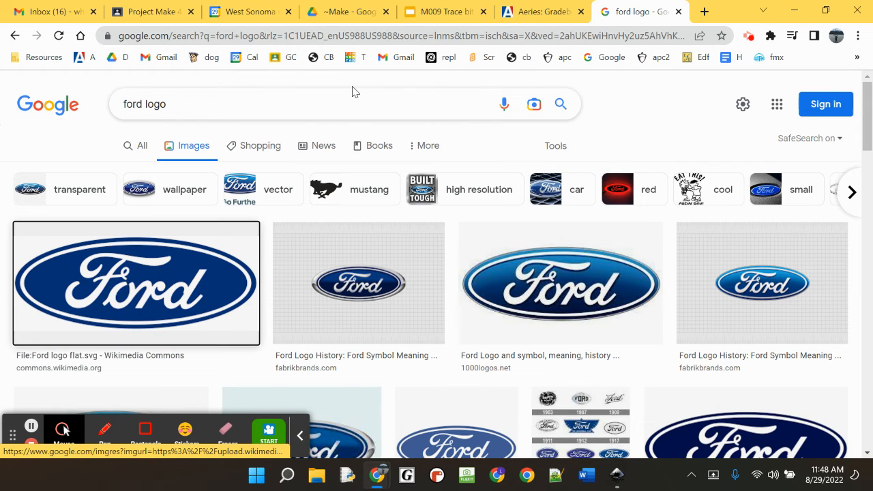
left_click(236, 103)
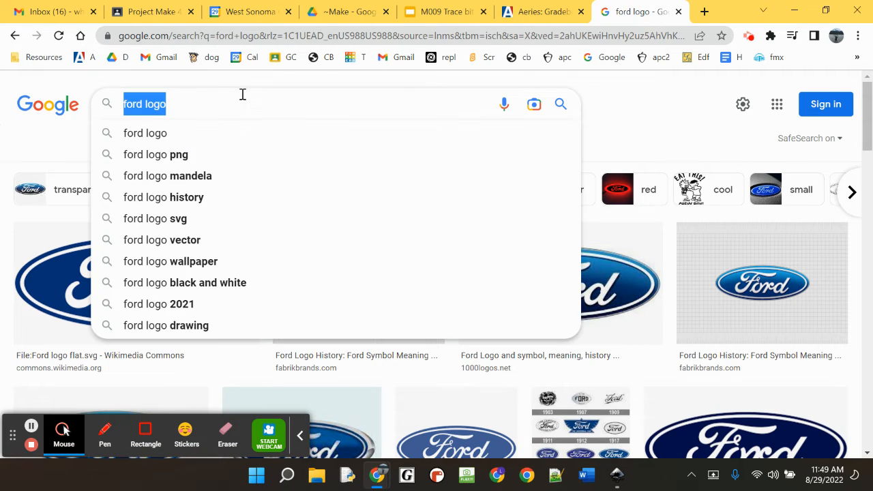
type("tx")
key("BackSpace")
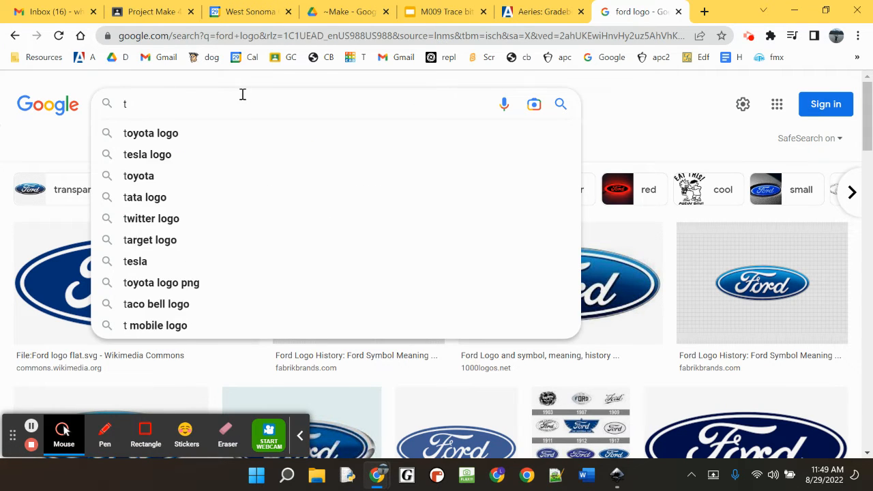
type("-rex")
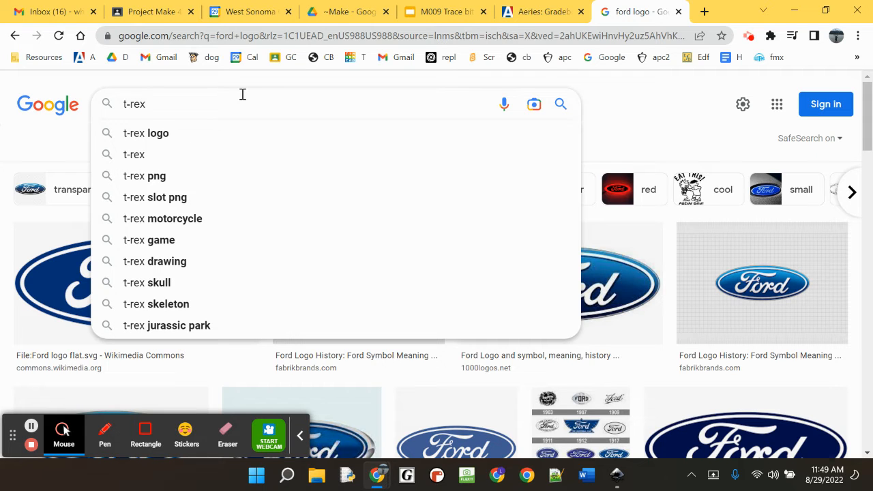
key("Return")
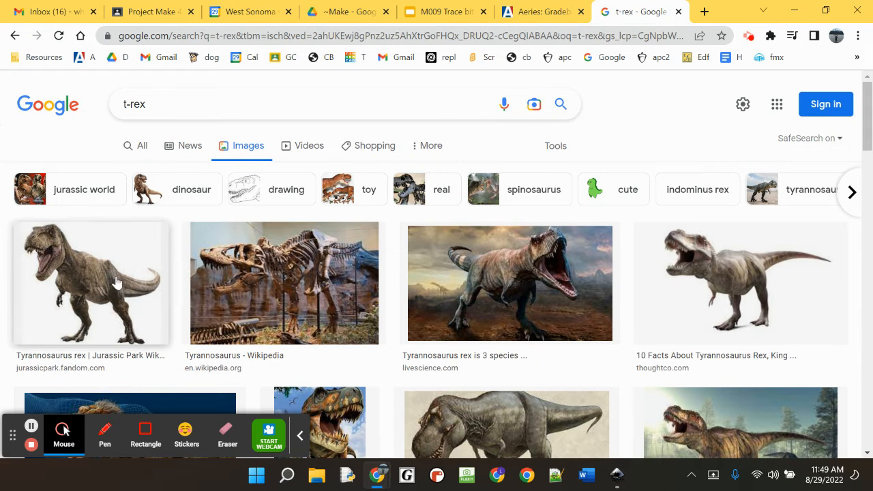
Step: Copy the first T-rex photo, paste it into Inkscape and place it below the Ford logo at about X 12.2 mm, Y 79.6 mm
right_click(90, 273)
left_click(136, 205)
key("alt+Tab")
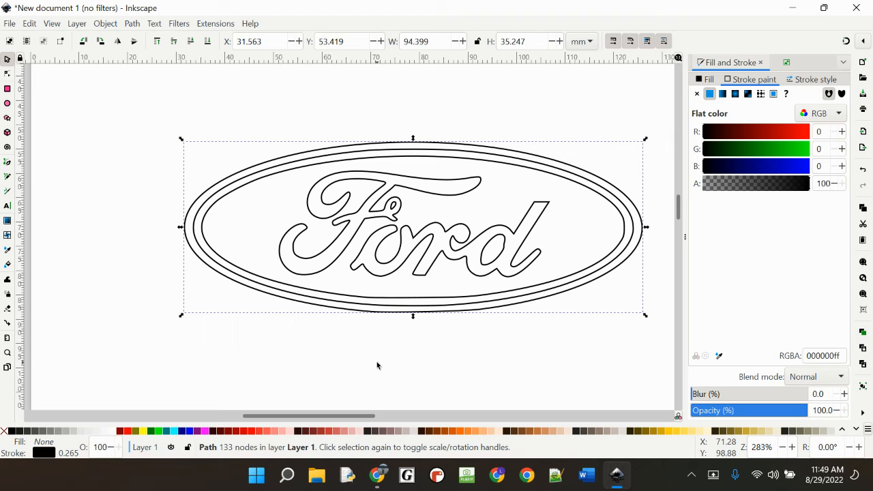
left_click(378, 360)
scroll(378, 360, "down", 5)
key("ctrl+v")
left_click_drag(404, 242, 187, 224)
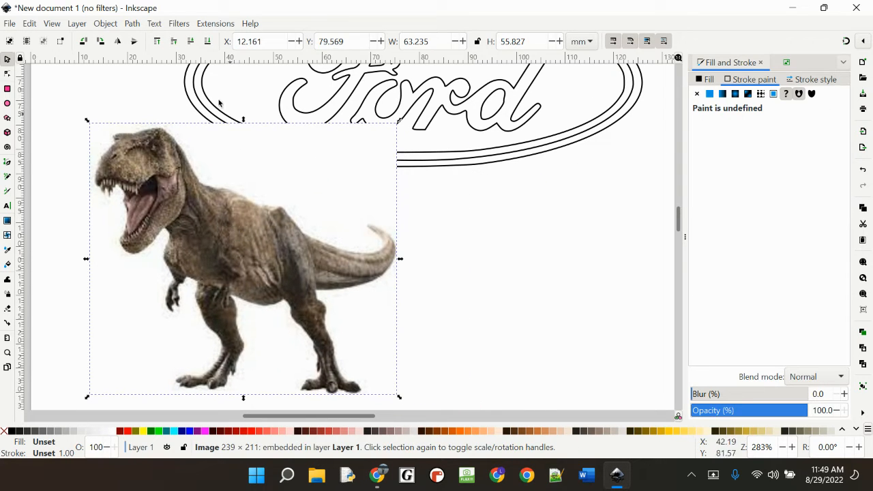
Step: Trace the T-rex photo with Brightness cutoff, move the traced path to about X 9.3 mm, Y 78.8 mm and delete the photo
left_click(132, 23)
left_click(162, 69)
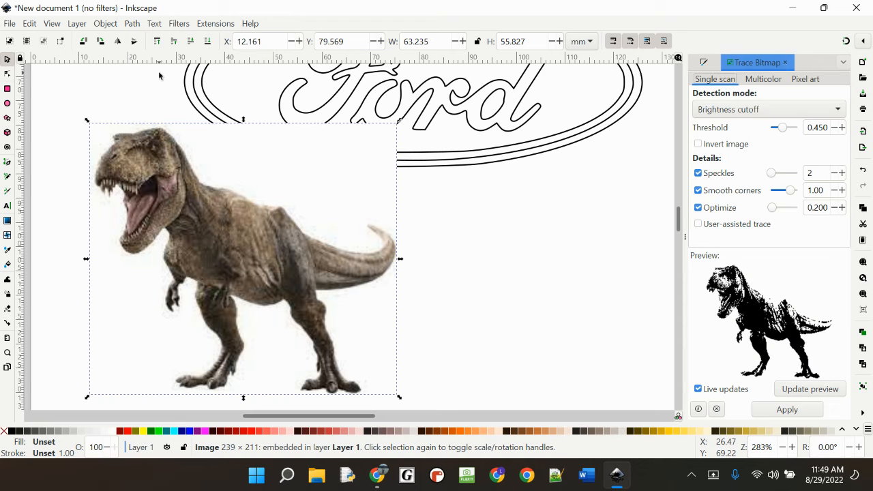
left_click(804, 411)
mouse_move(210, 255)
left_mouse_down()
mouse_move(497, 255)
mouse_move(505, 244)
mouse_move(220, 275)
mouse_move(182, 256)
left_mouse_up()
left_click(276, 269)
key("Delete")
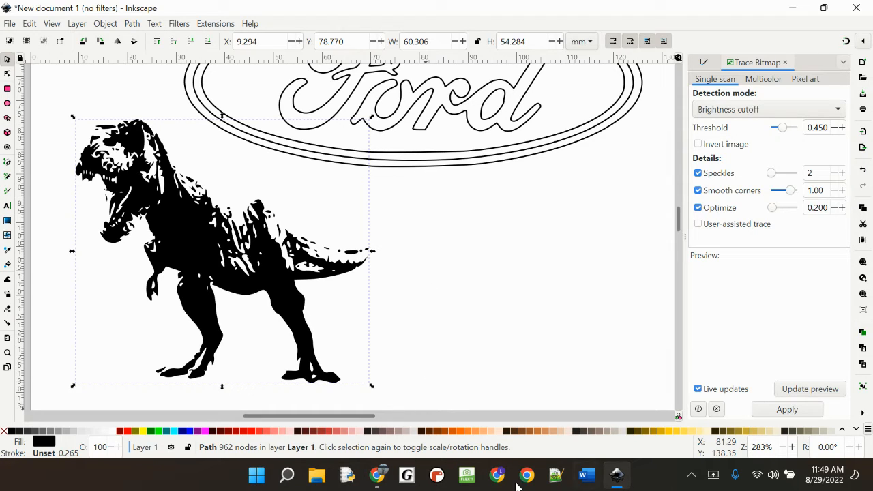
Step: Switch to Chrome and search Google Images for "t-rex silhouette"
left_click(379, 476)
left_click(296, 409)
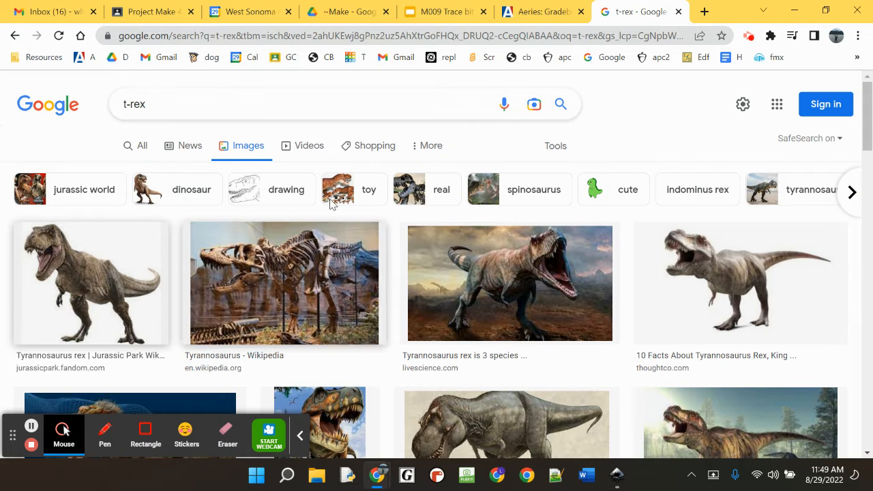
left_click(187, 109)
type("si")
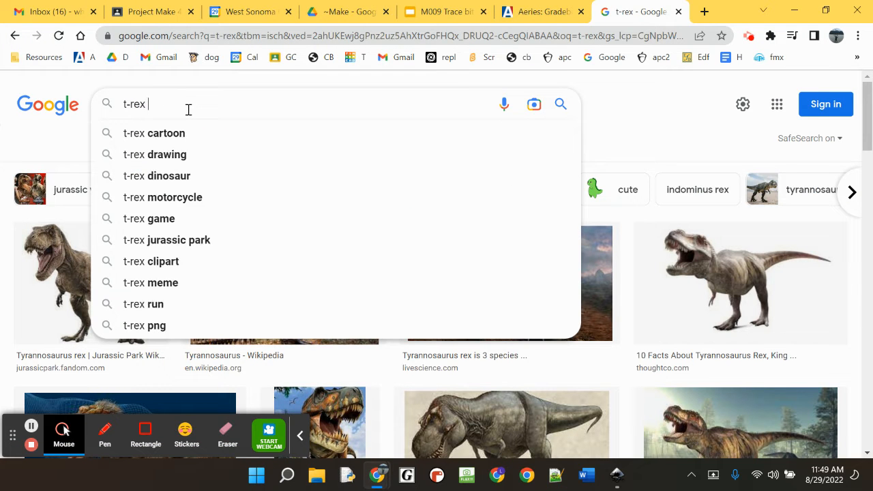
type("l")
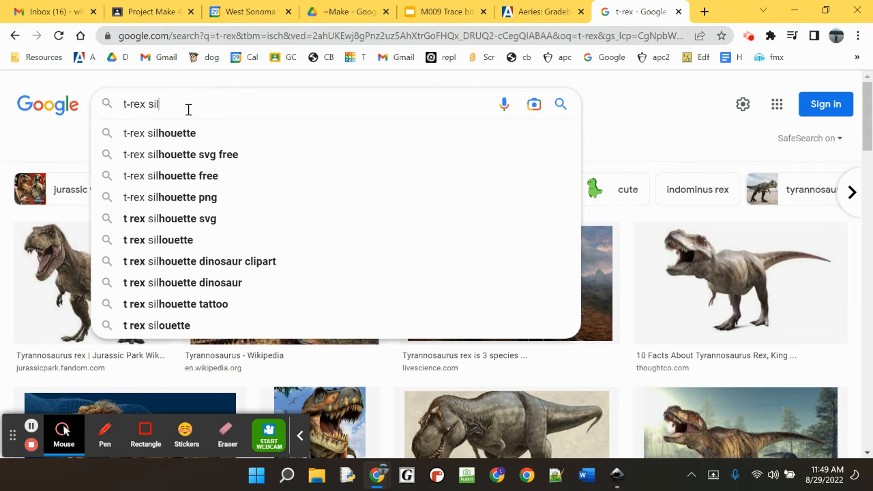
type("h")
left_click(188, 133)
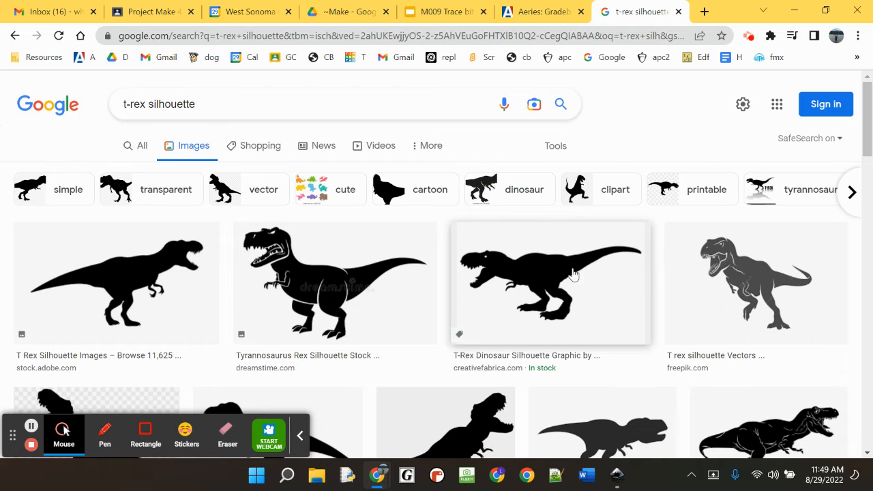
Step: Copy the creativefabrica.com T-rex silhouette and paste it into the Inkscape drawing beside the traced dinosaur
right_click(535, 269)
left_click(581, 198)
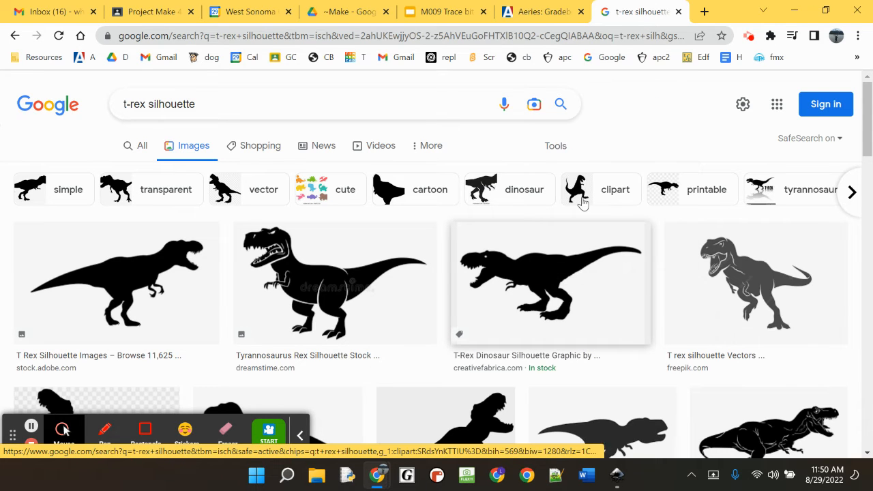
key("alt+Tab")
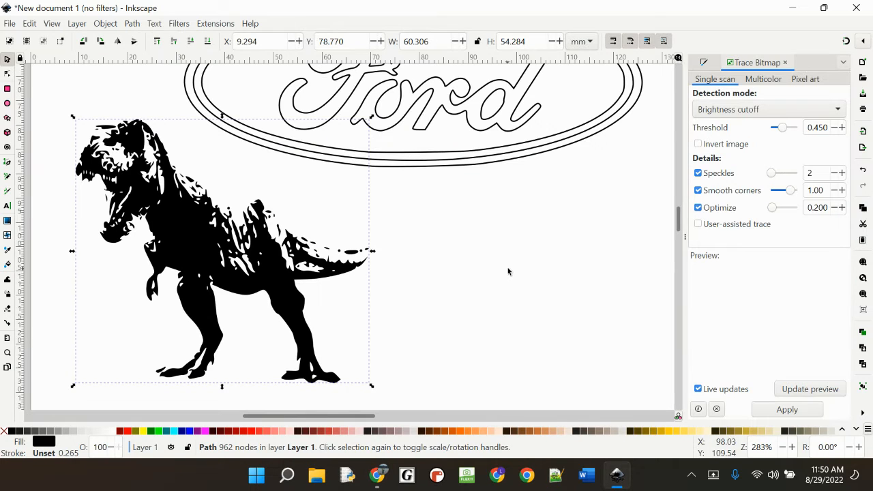
left_click(507, 270)
key("ctrl+v")
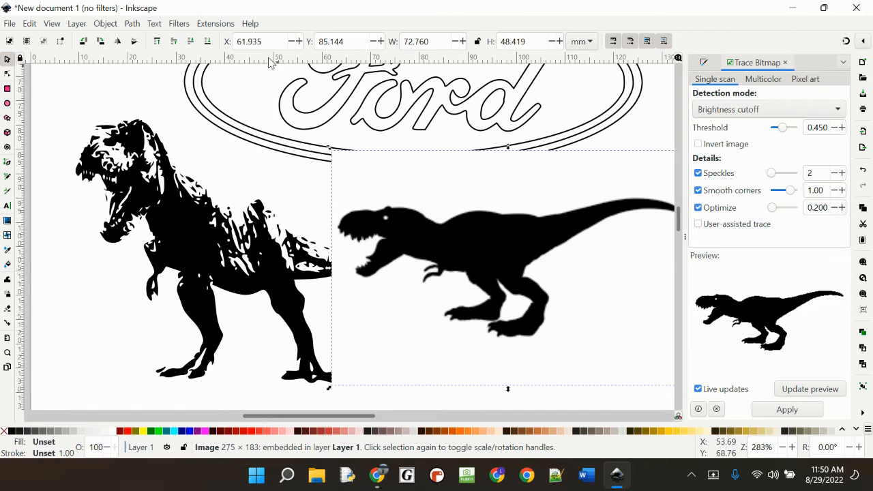
Step: Trace the silhouette with Brightness cutoff, delete its bitmap and place the traced path at about X 64 mm, Y 88.5 mm
left_click(131, 26)
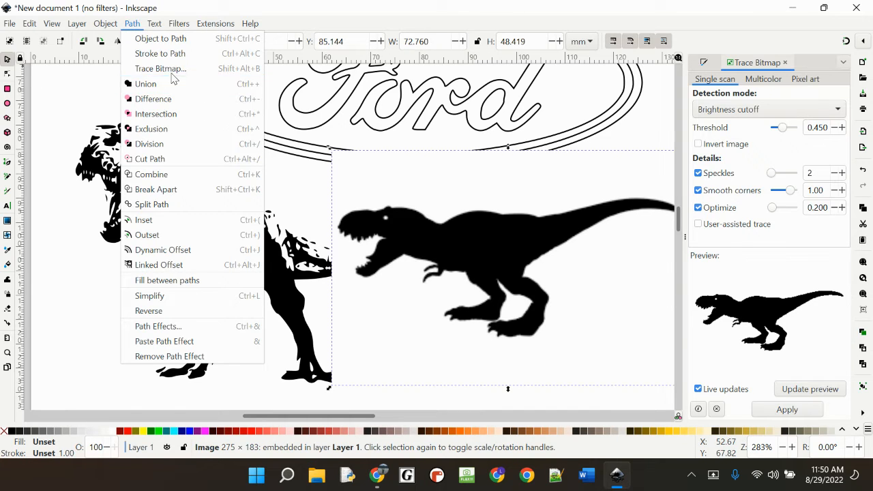
left_click(171, 71)
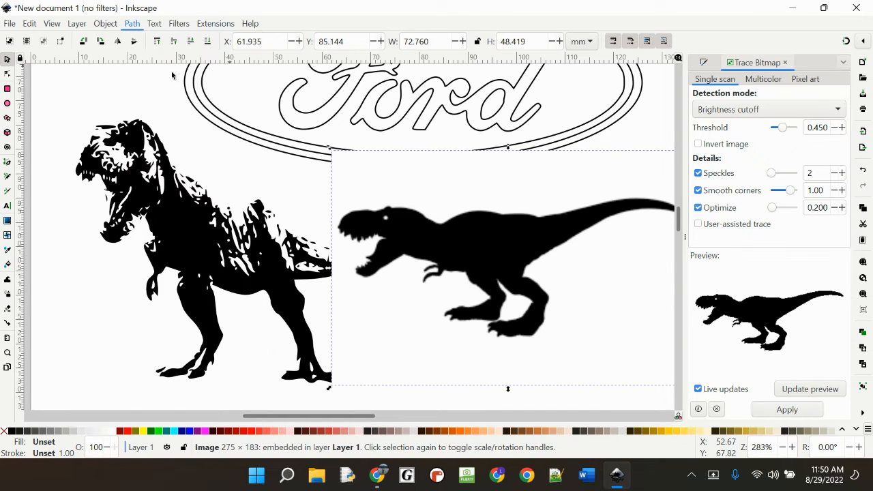
left_click(787, 409)
mouse_move(497, 285)
left_mouse_down()
mouse_move(431, 313)
mouse_move(389, 358)
left_mouse_up()
left_click(495, 243)
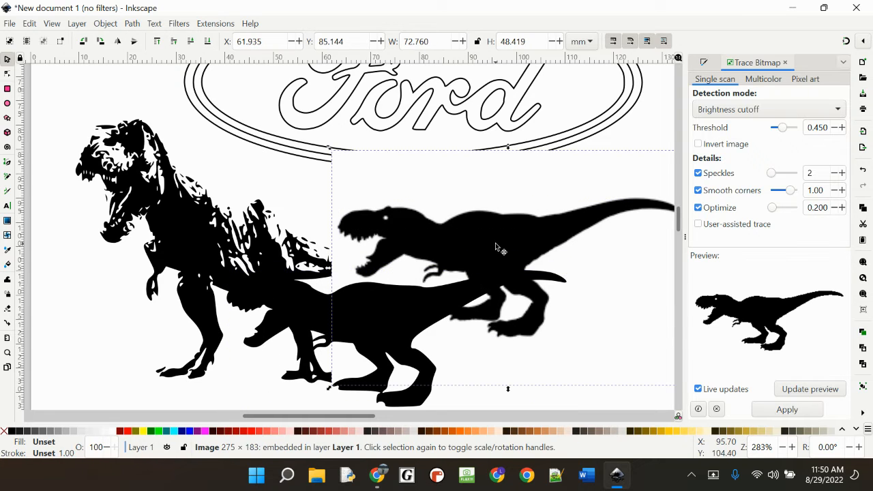
key("Delete")
left_click_drag(395, 312, 510, 214)
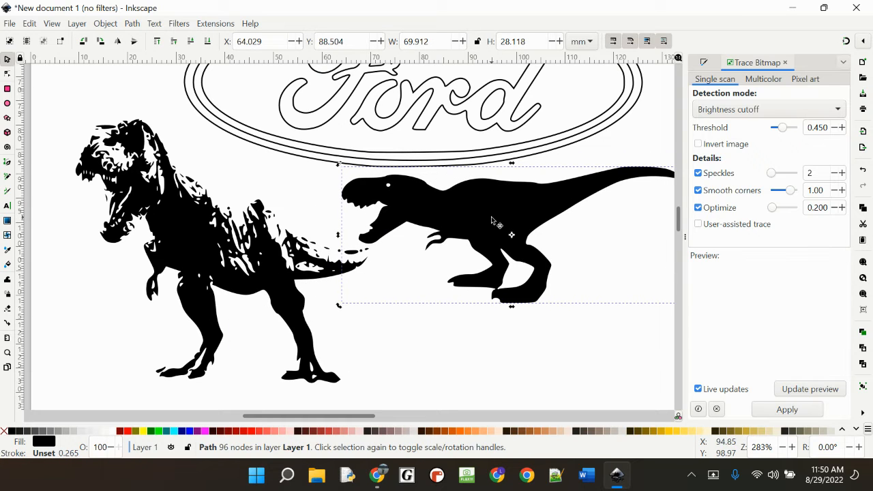
Step: Show the traced silhouette's nodes and examine how they follow its outline
double_click(491, 217)
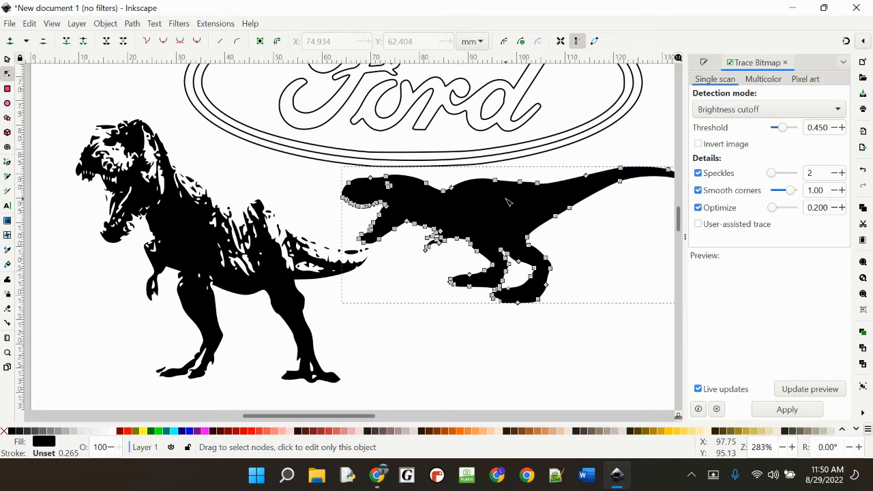
scroll(500, 229, "down", 1)
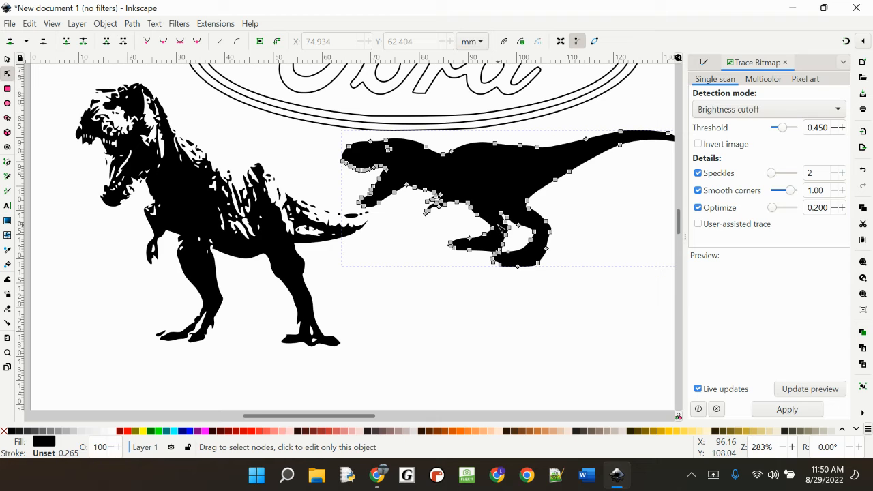
scroll(501, 231, "down", 1)
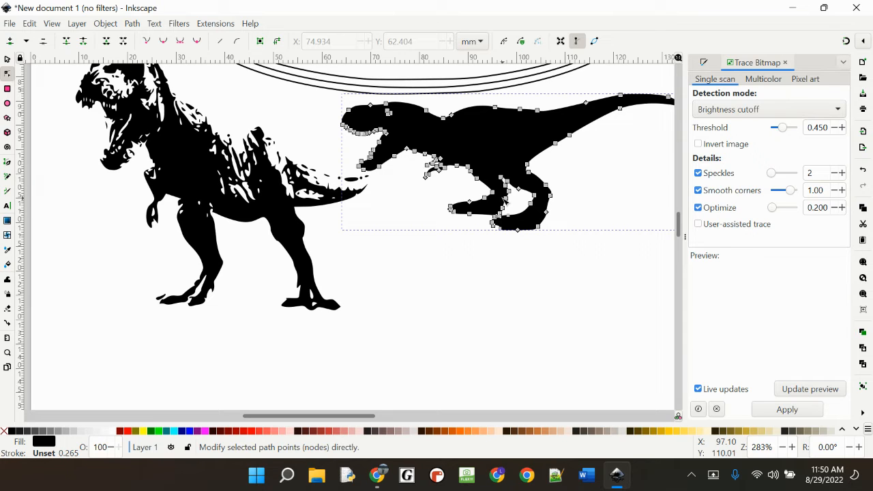
left_click(414, 368)
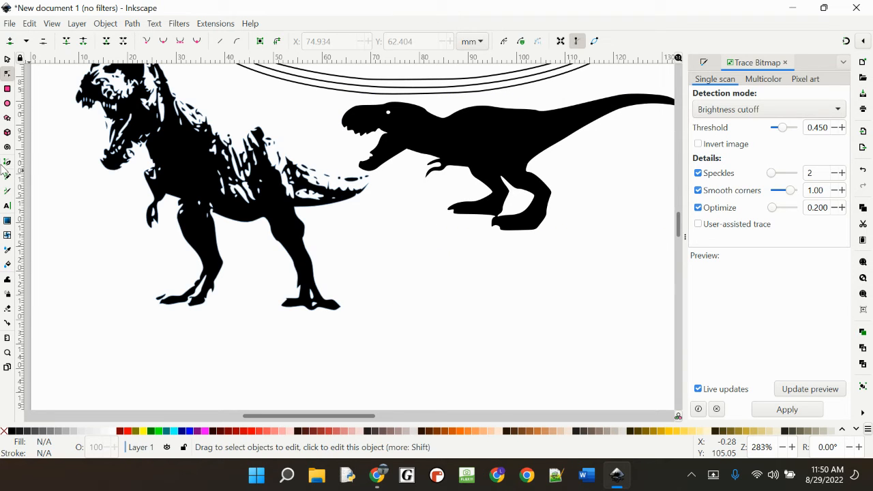
Step: Add a surname as 30 pt sans-serif text in a frame below the traced T-rex photo
scroll(402, 243, "down", 4)
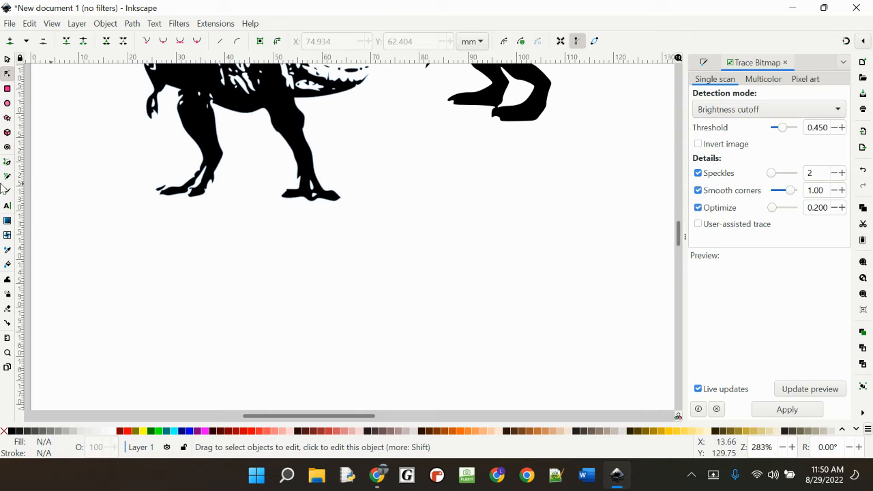
left_click(7, 205)
mouse_move(142, 229)
left_mouse_down()
mouse_move(214, 279)
mouse_move(496, 344)
left_mouse_up()
type("Hays")
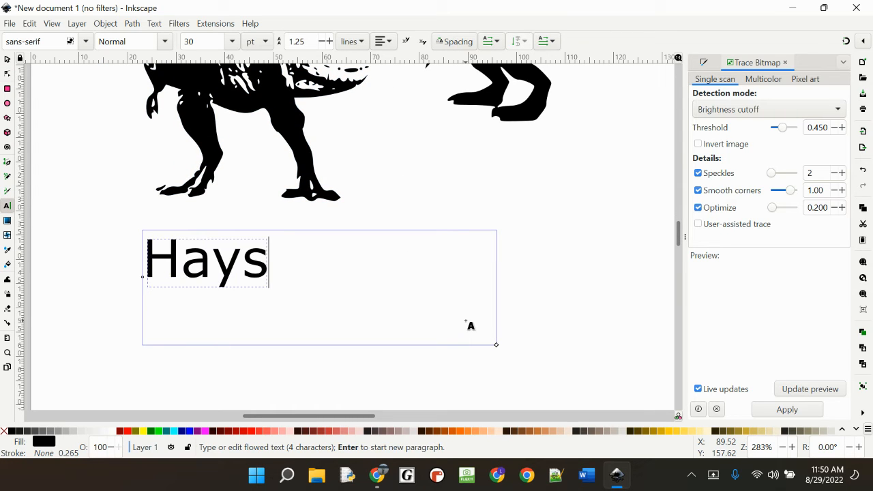
Step: Enlarge the text to about 58.4 × 23.4 mm and move the silhouette beside it to about X 81.7 mm, Y 134.4 mm
left_click(7, 59)
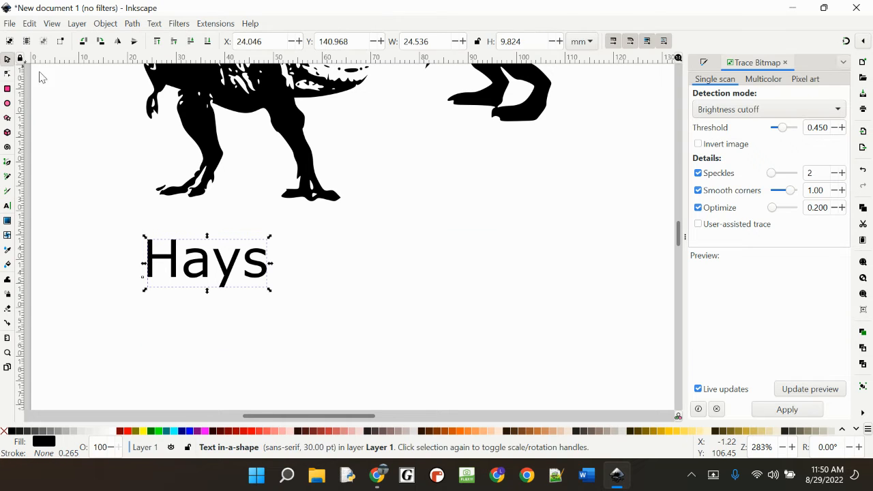
left_click_drag(268, 291, 453, 354)
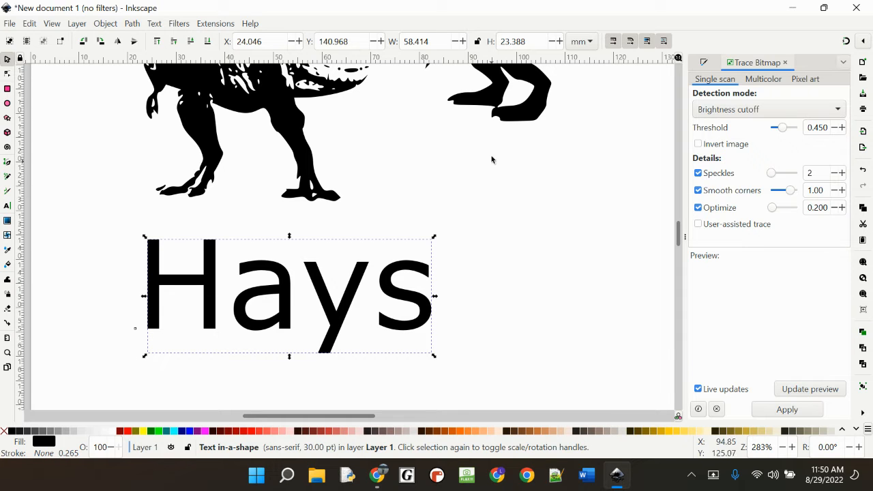
left_click_drag(496, 113, 581, 346)
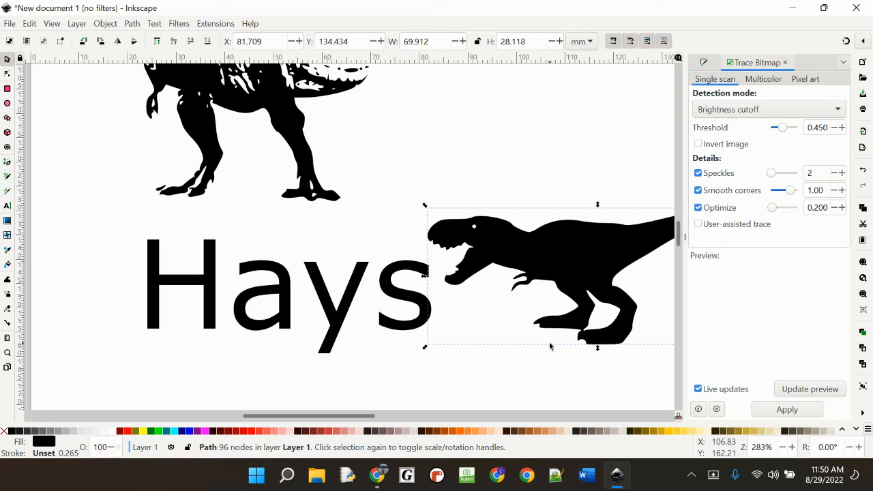
Step: Convert the surname text beside the silhouette into paths with Object to Path
double_click(264, 294)
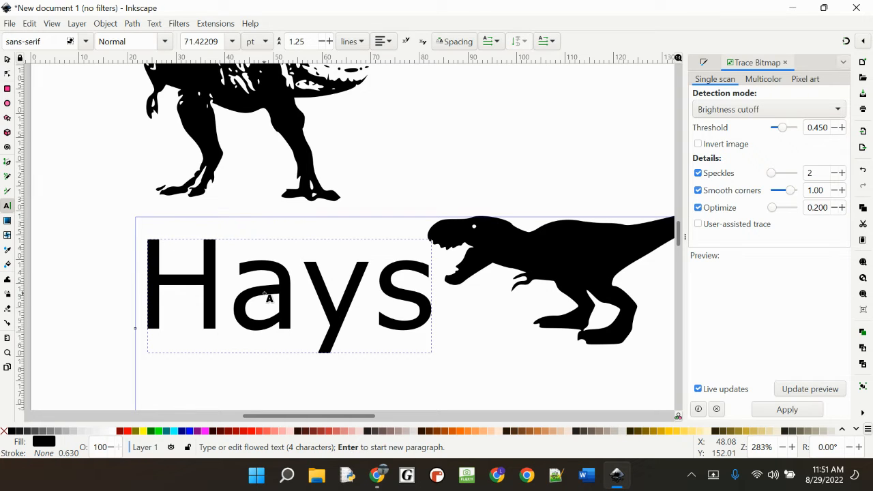
key("Escape")
left_click(7, 59)
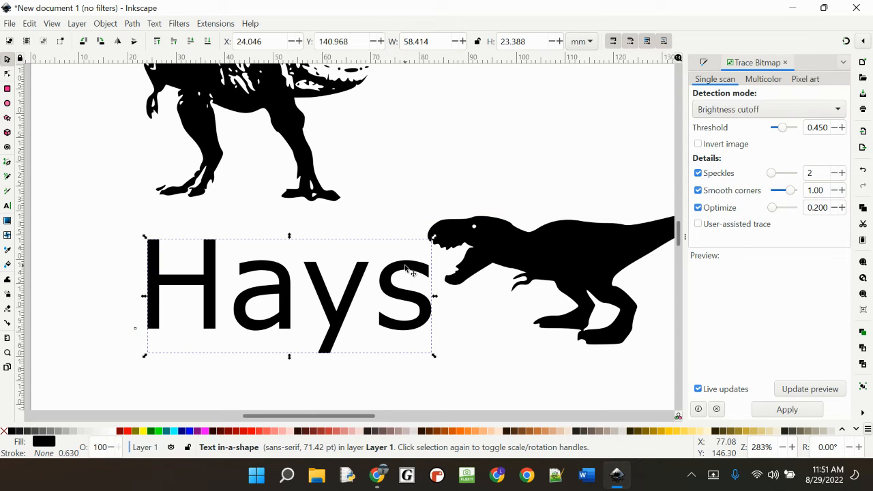
left_click(108, 24)
mouse_move(136, 26)
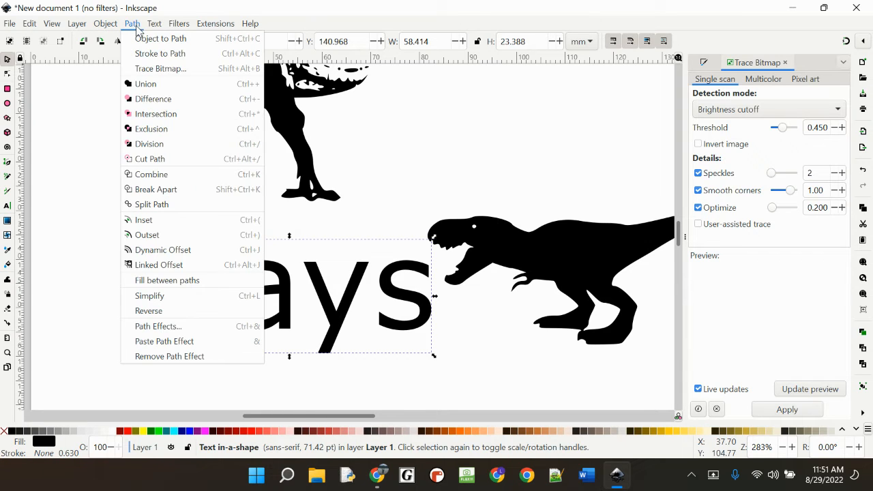
left_click(479, 132)
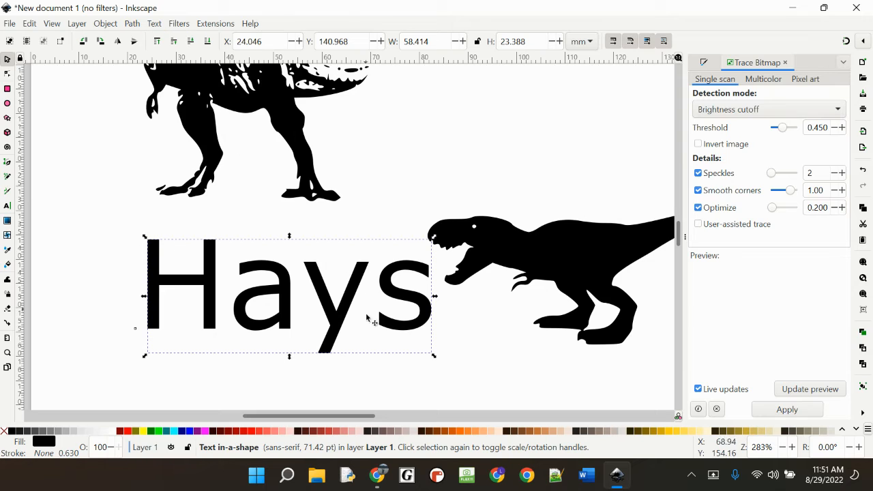
left_click(131, 26)
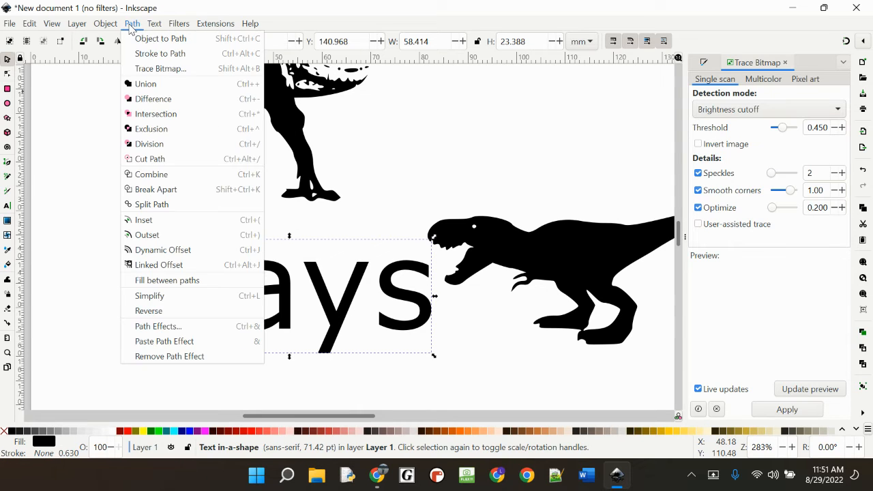
left_click(167, 38)
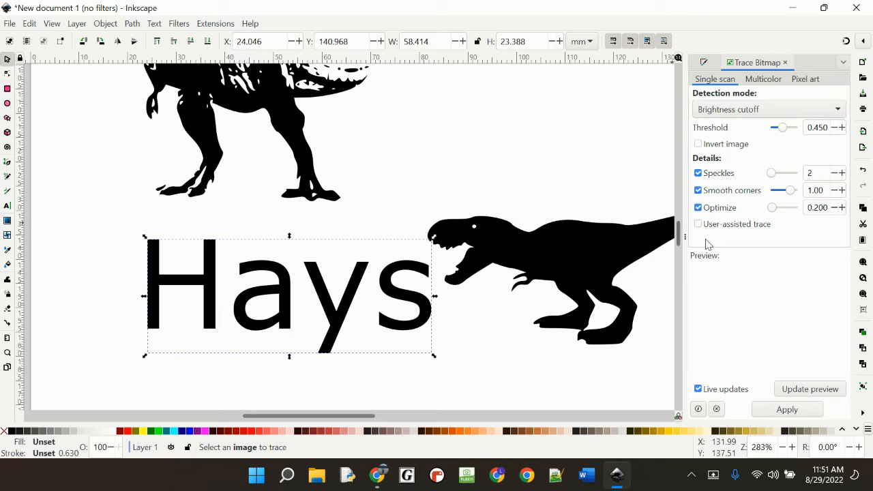
Step: Show the nodes of the individual converted letters and examine how they define each letter's outline
key("Escape")
double_click(332, 312)
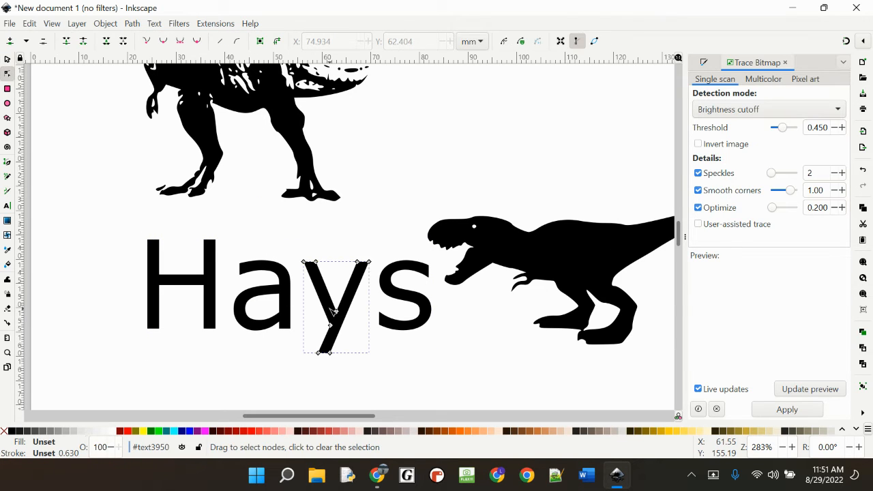
double_click(334, 310)
left_click(263, 271)
left_click(210, 256)
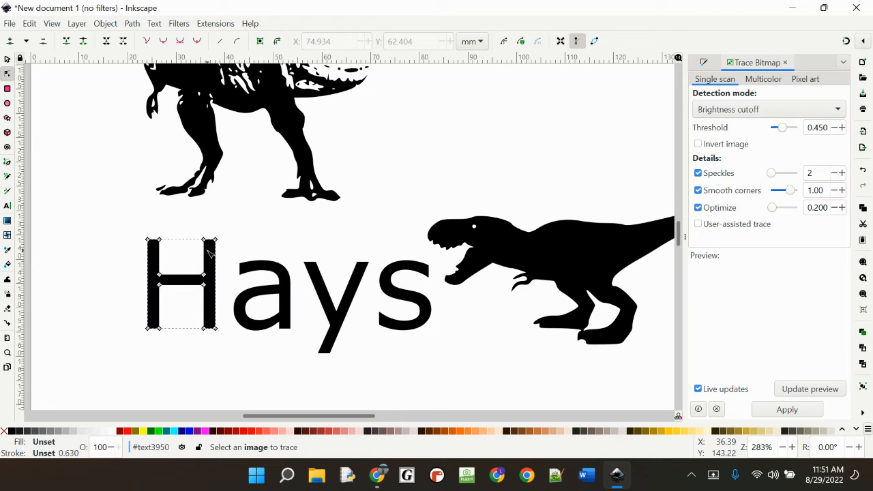
left_click(386, 278)
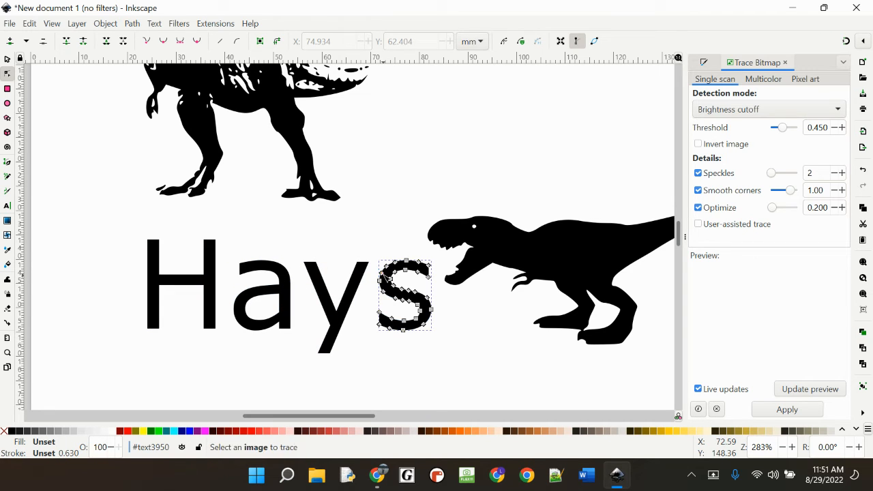
left_click(7, 60)
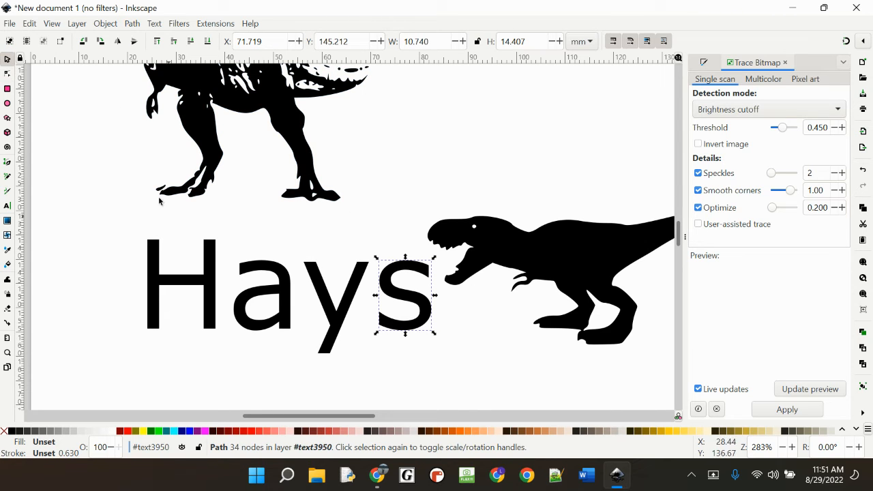
Step: Select the converted lettering group and the T-rex silhouette together, give both a flat black stroke and remove their fill
left_click(117, 198)
left_click(214, 279)
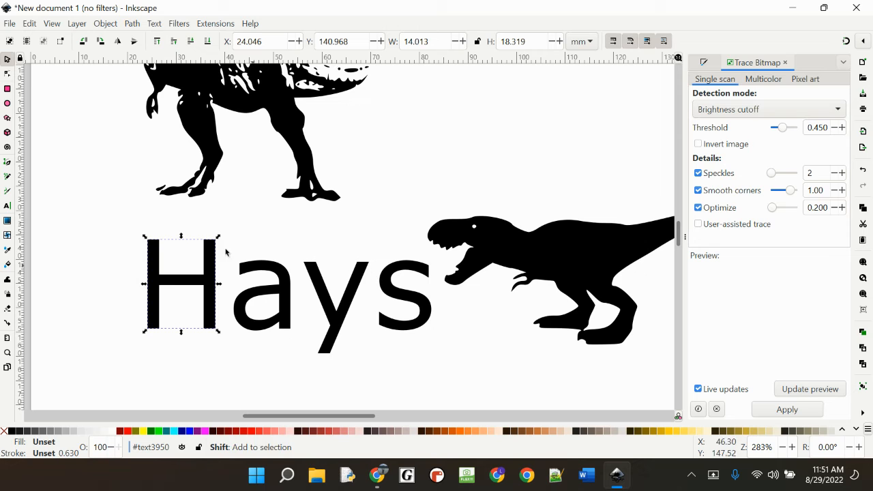
left_click(115, 217)
left_click_drag(115, 207, 431, 255)
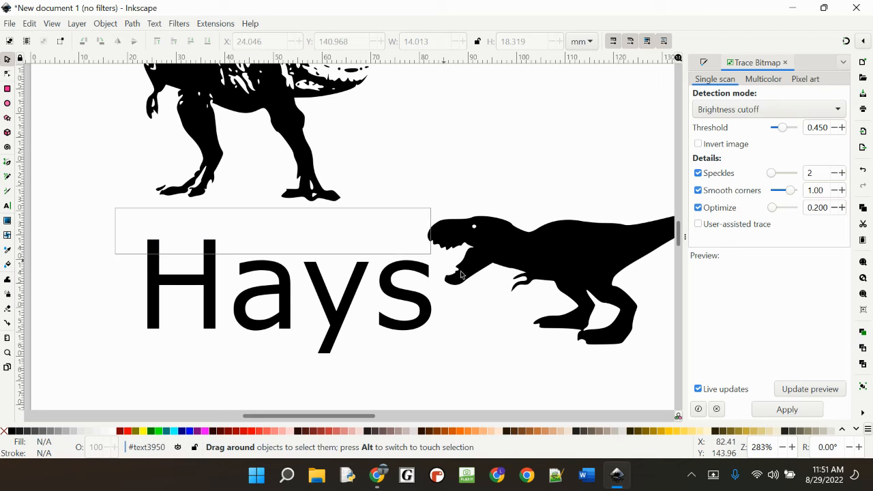
left_click(553, 255)
left_click(240, 283, "shift")
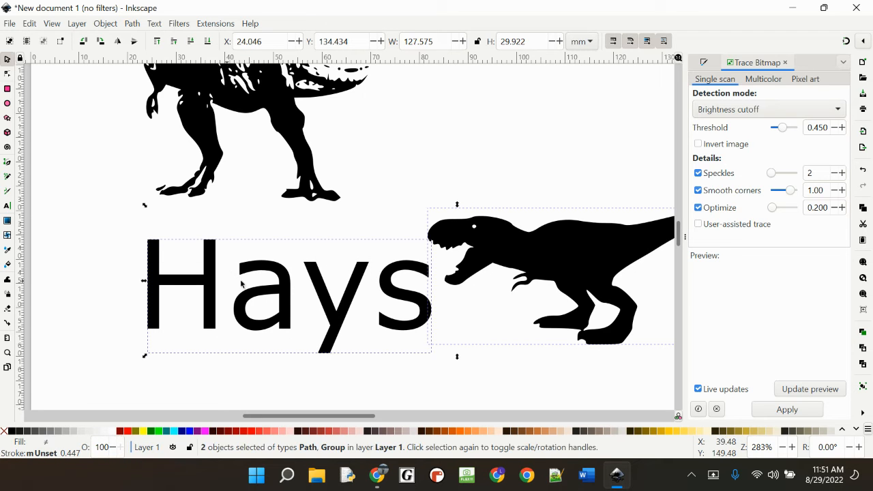
left_click(287, 283, "shift")
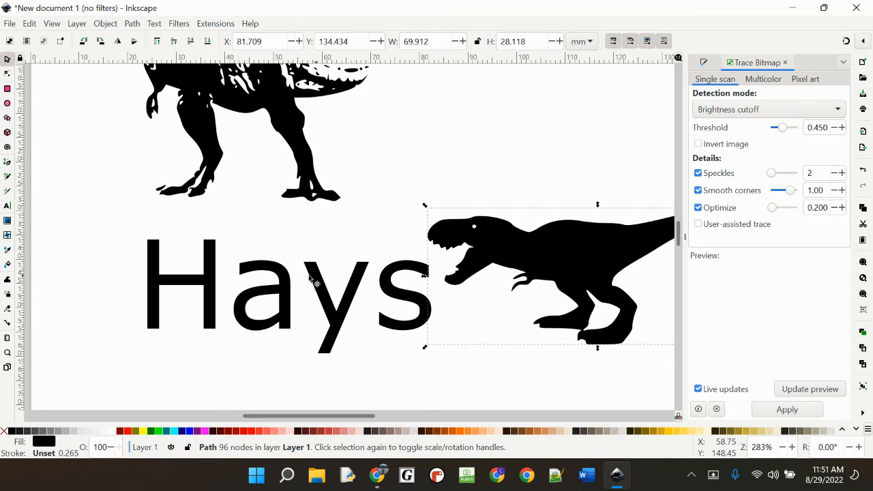
left_click(272, 279, "shift")
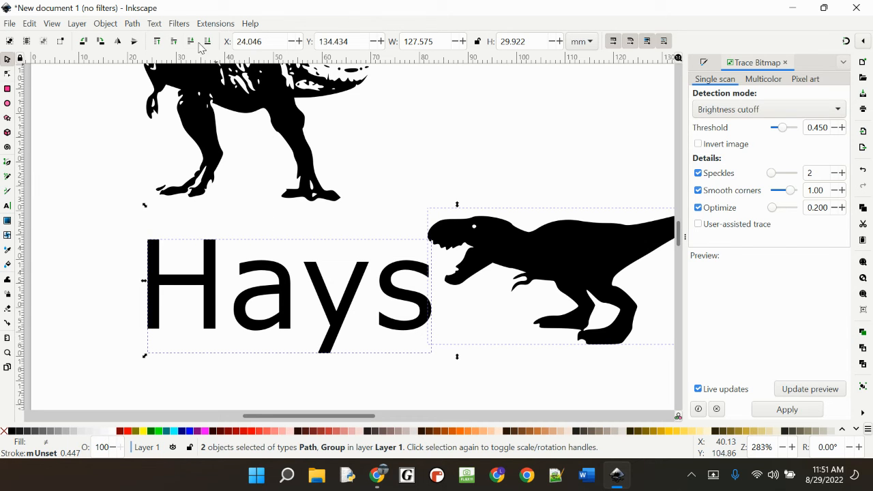
left_click(784, 62)
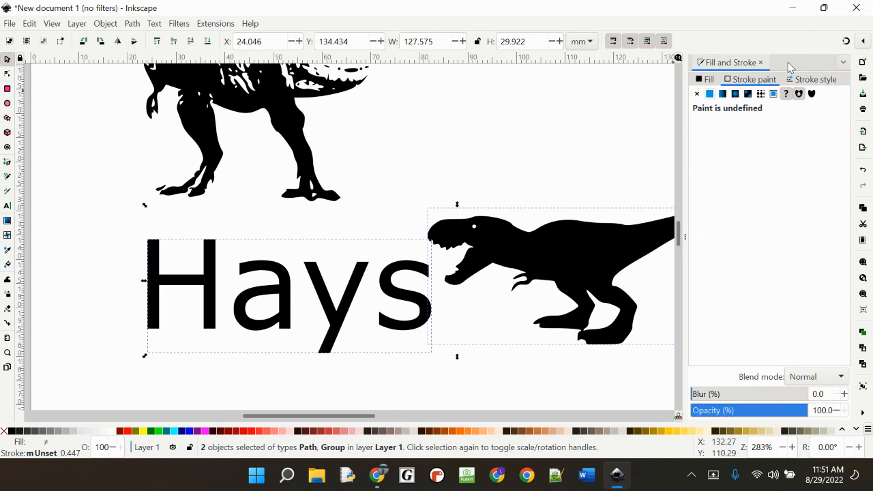
left_click(696, 94)
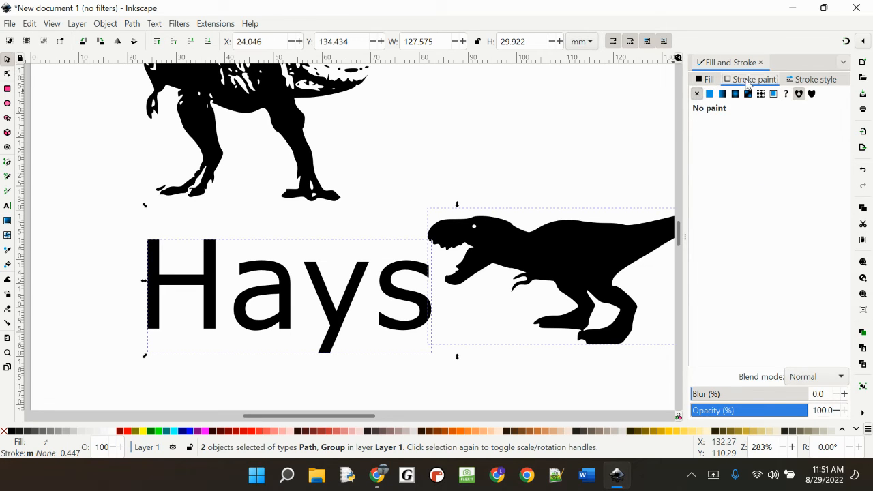
left_click(709, 94)
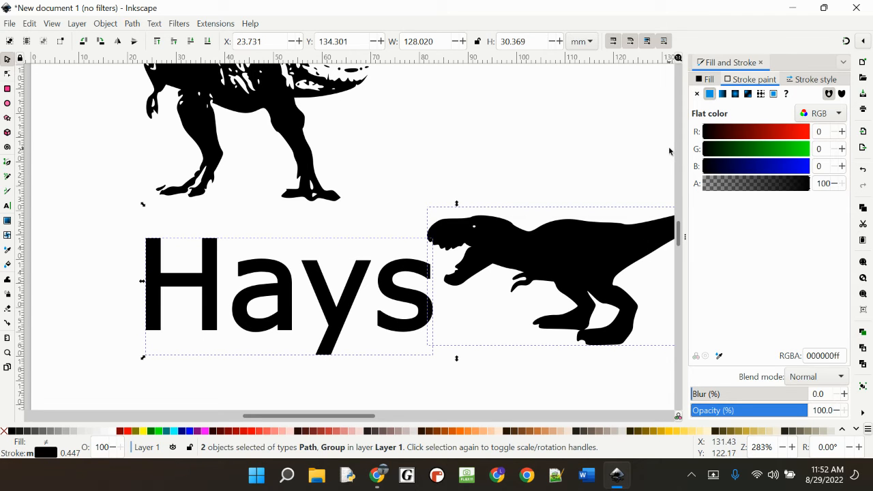
left_click(706, 79)
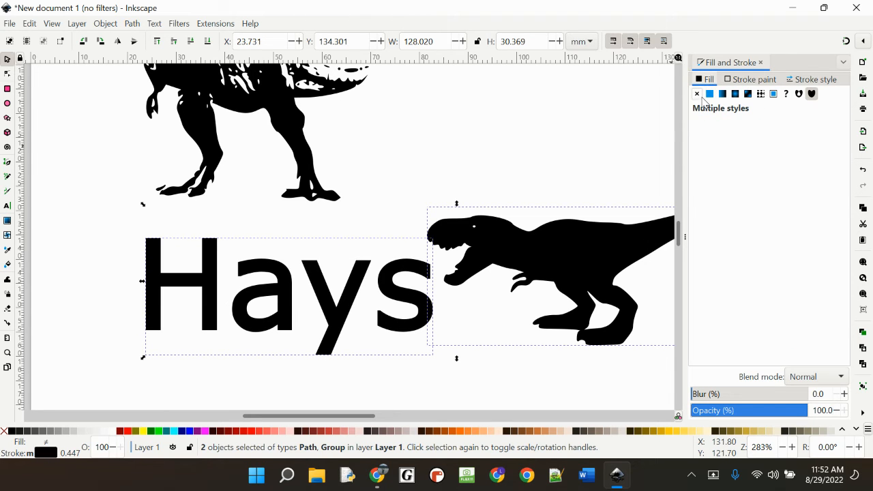
left_click(696, 94)
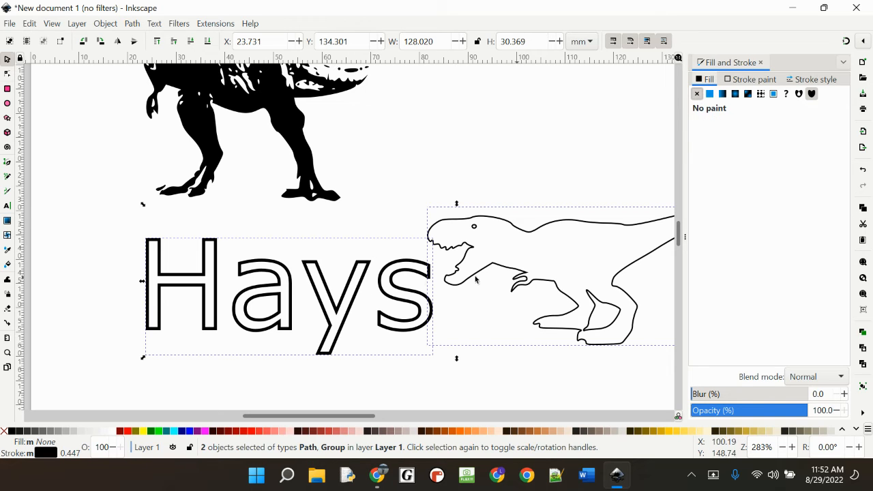
Step: Deselect everything, then inspect the nodes of single outlined letters in the lettering
left_click(501, 178)
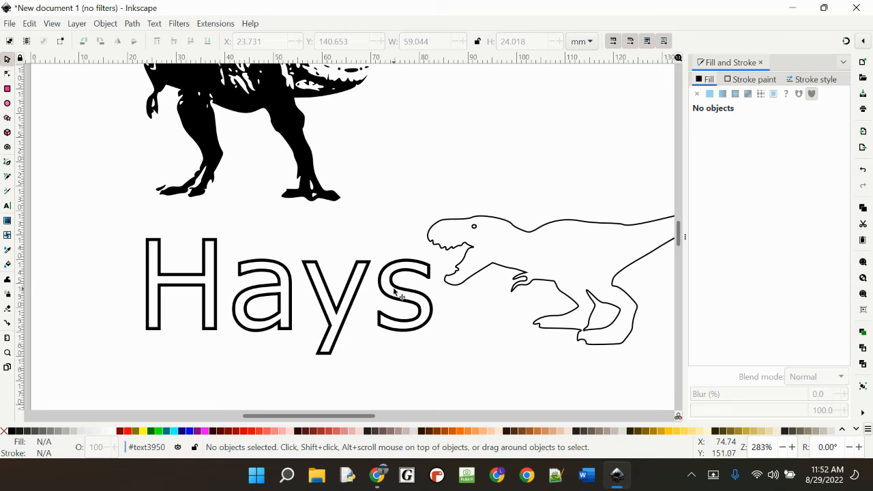
double_click(399, 295)
left_click(329, 293)
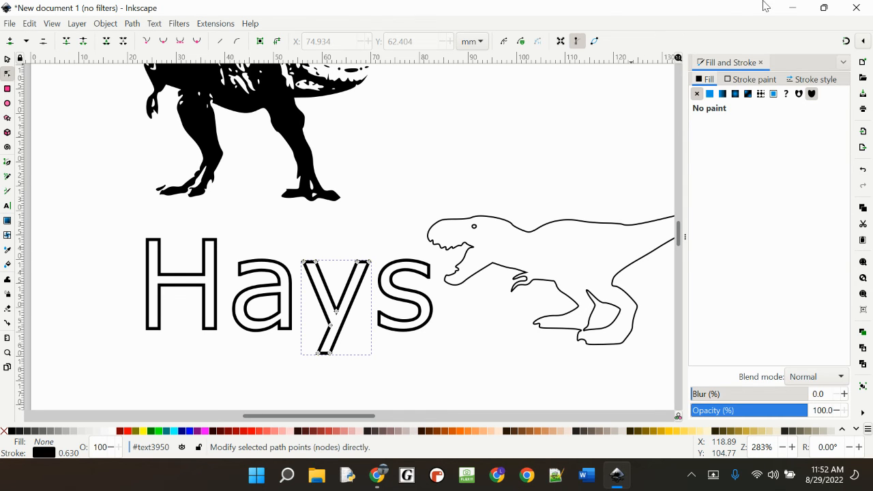
Step: Switch to Google Classroom in Chrome and assign the Name Sticker assignment in the Project Make 4th classwork
left_click(791, 7)
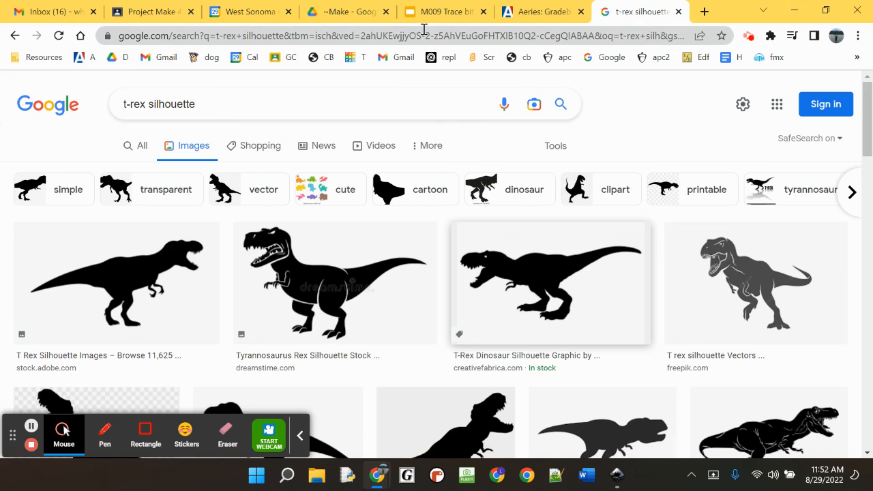
left_click(153, 12)
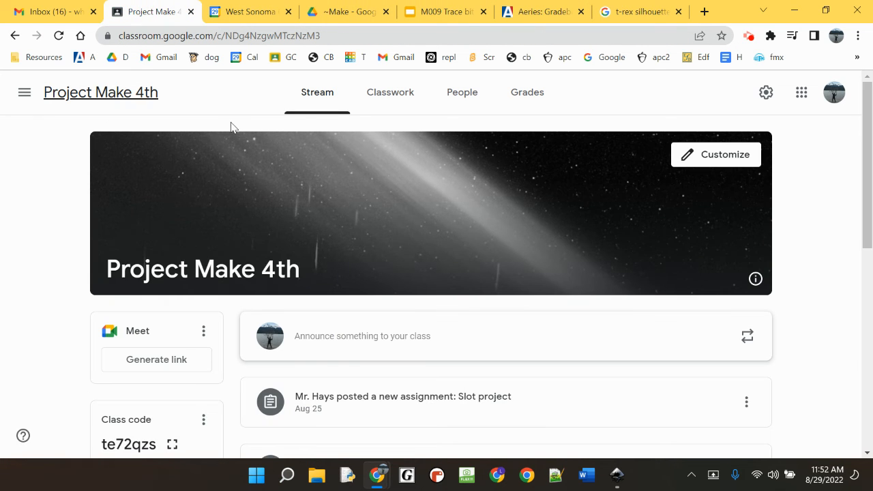
left_click(403, 94)
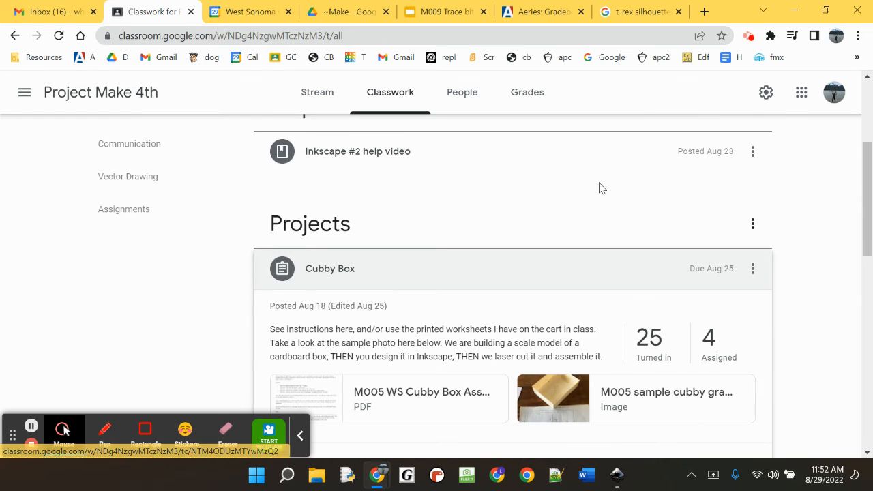
scroll(601, 190, "up", 3)
left_click(754, 240)
left_click(704, 267)
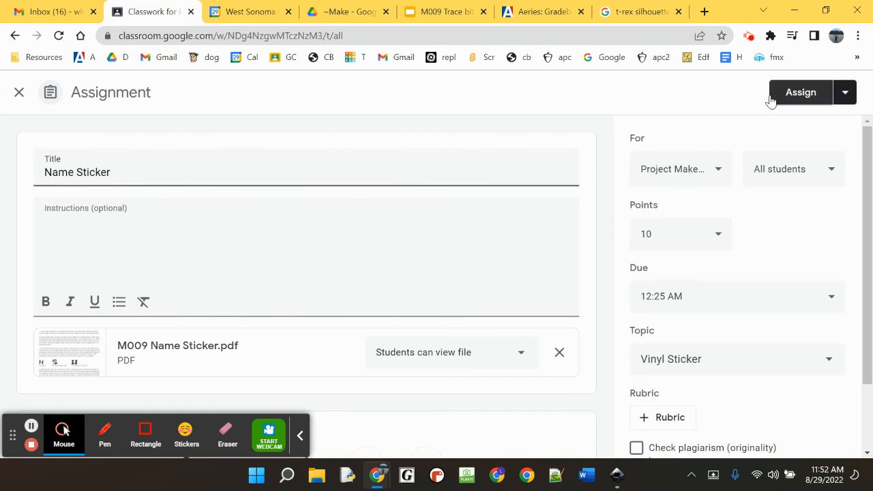
left_click(799, 92)
left_click(516, 300)
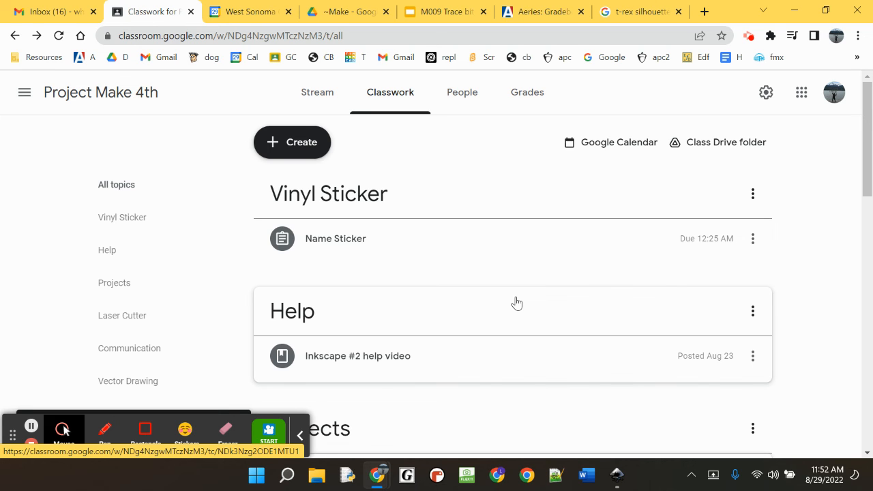
Step: Expand the Name Sticker assignment and open its attachment M009 Name Sticker.pdf in a new tab
left_click(355, 240)
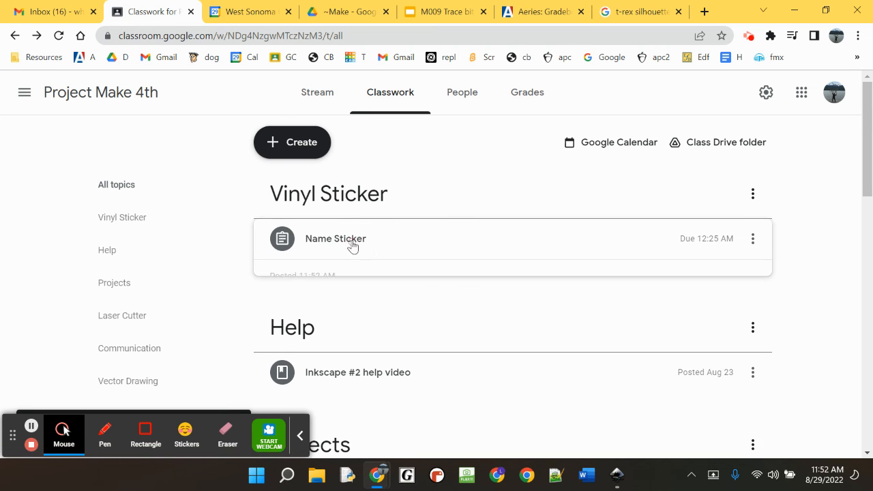
right_click(429, 372)
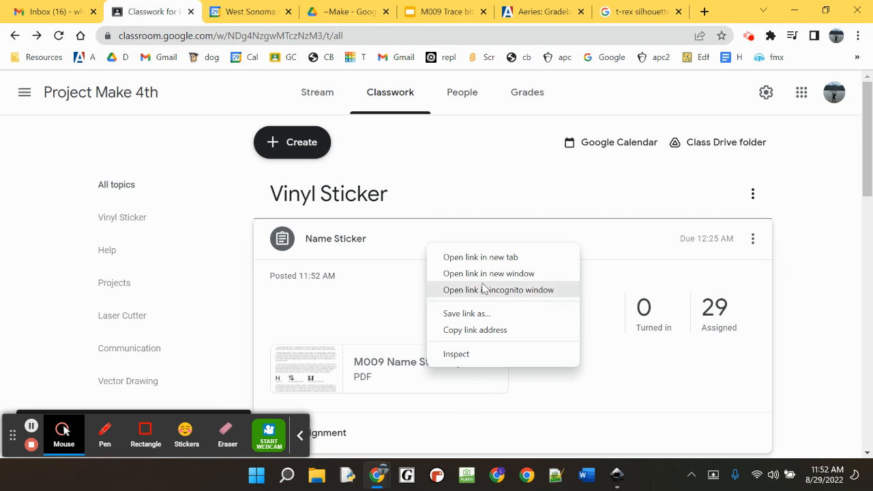
left_click(490, 256)
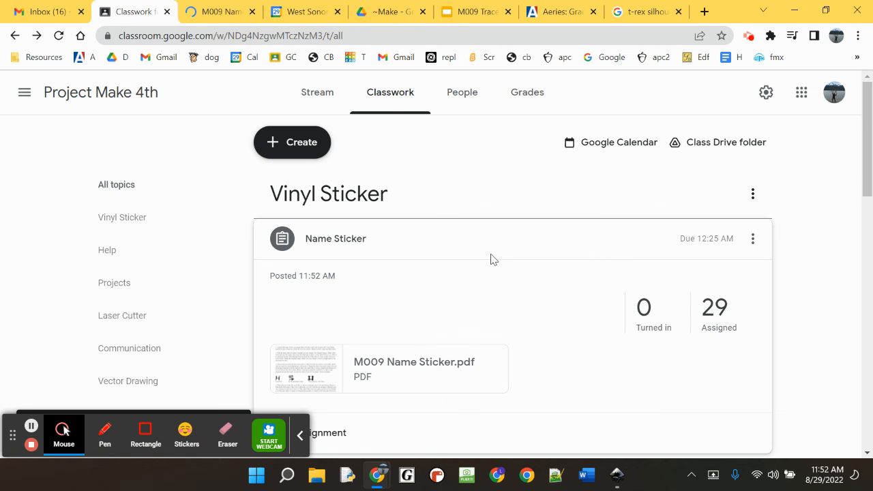